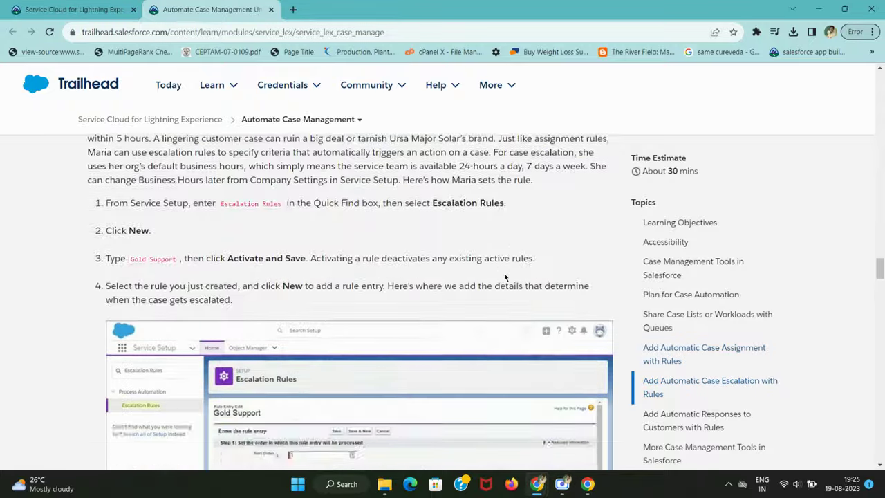
- Launch the Install NPSP playground from the unit's challenge section and review the queue requirements listed there
scroll(505, 277, "down", 20)
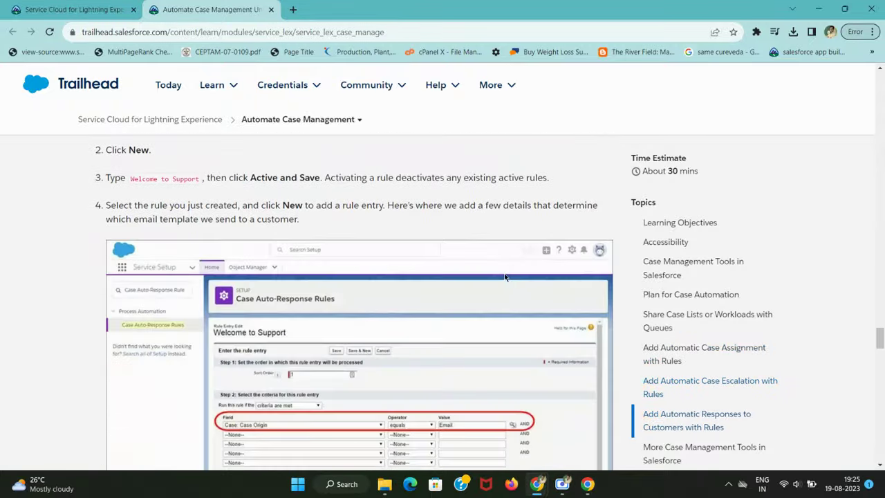
scroll(504, 277, "down", 15)
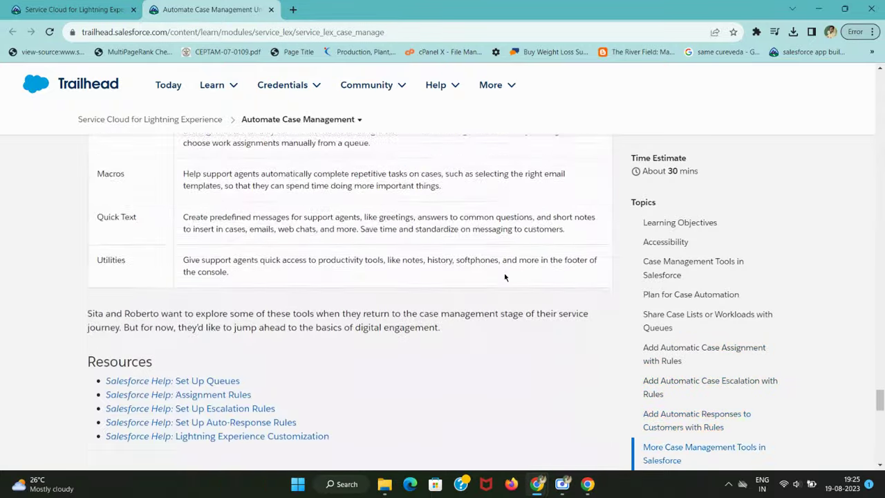
scroll(505, 278, "down", 3)
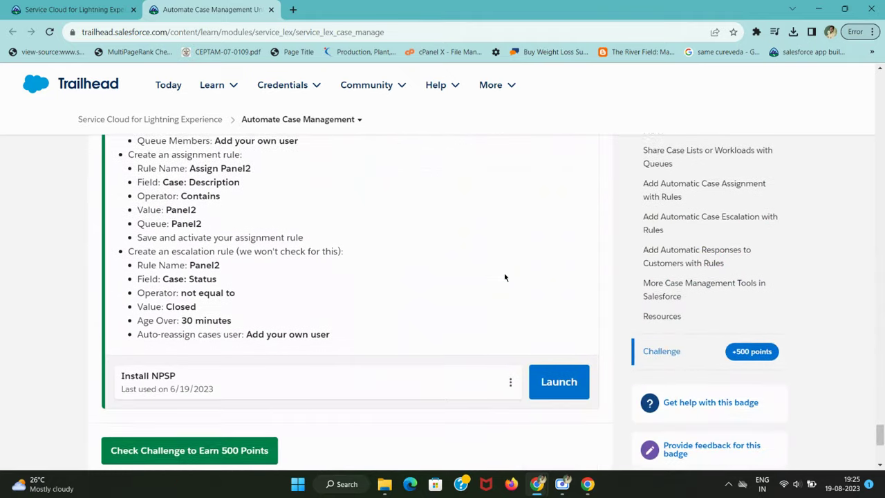
left_click(559, 346)
scroll(373, 336, "up", 4)
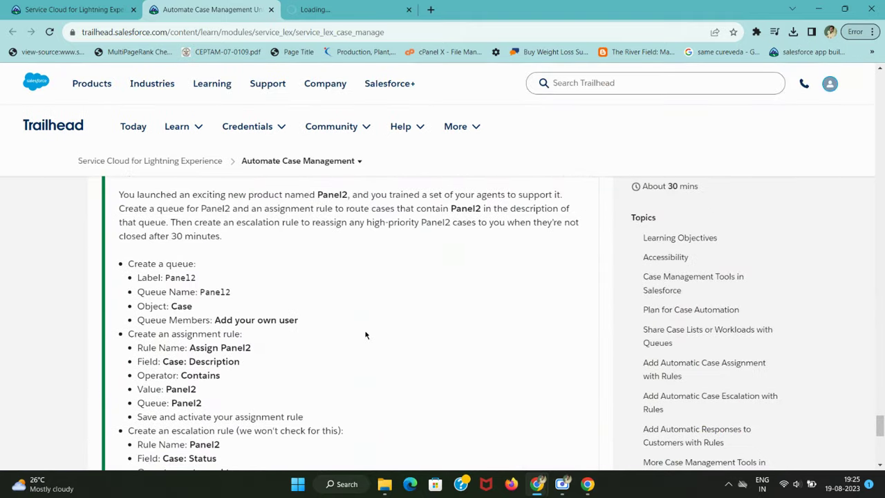
double_click(180, 263)
scroll(370, 281, "up", 2)
scroll(370, 282, "down", 2)
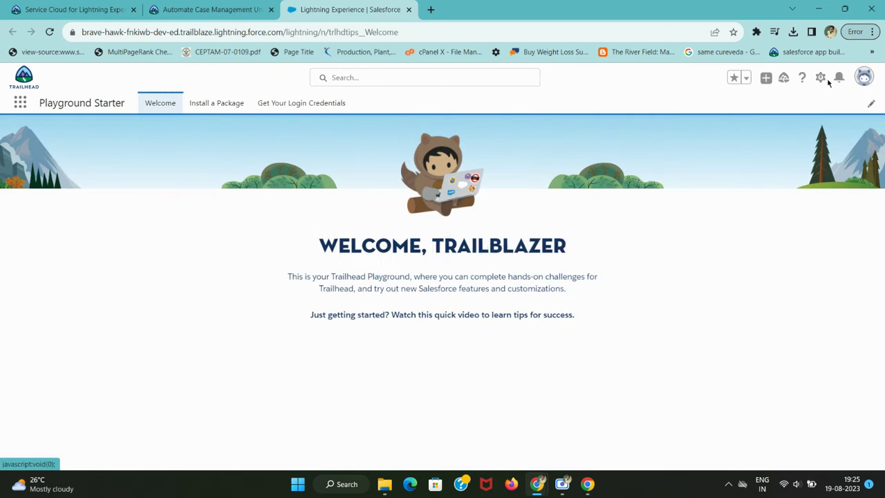
- Open Setup from the playground and place its browser tab right beside the challenge page
left_click(820, 78)
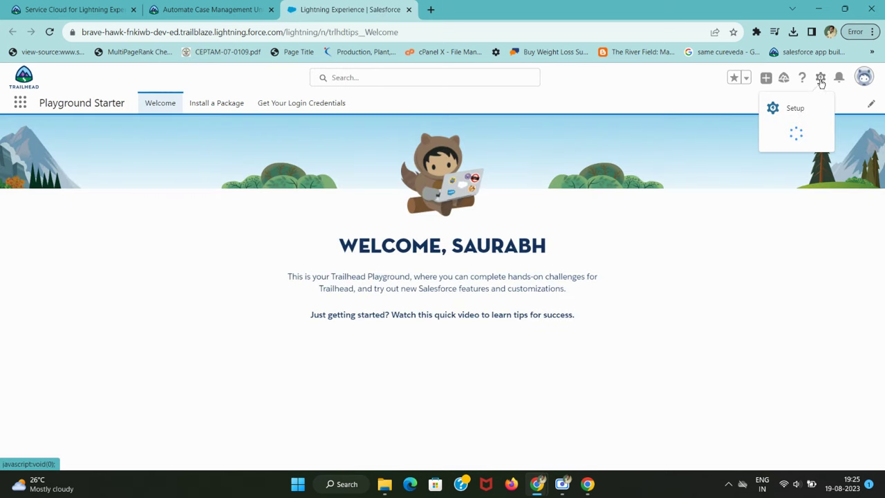
left_click(795, 108)
left_click_drag(456, 9, 345, 9)
key("ctrl+shift+Tab")
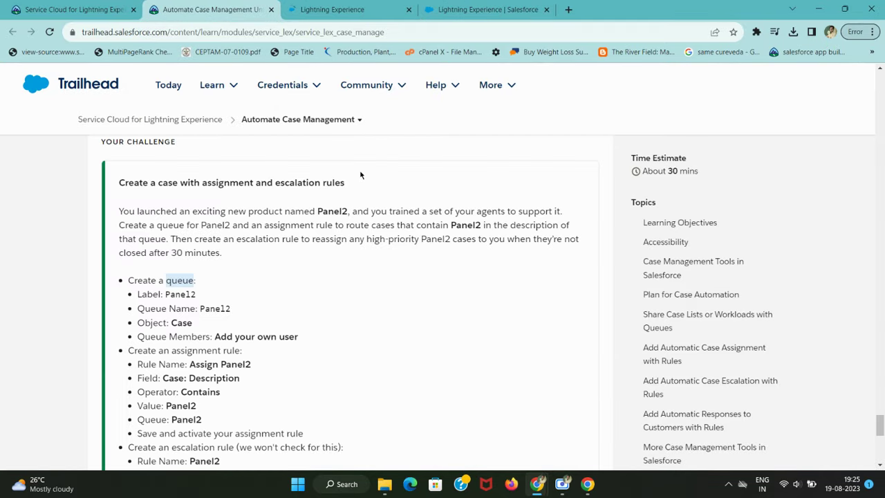
key("ctrl+Tab")
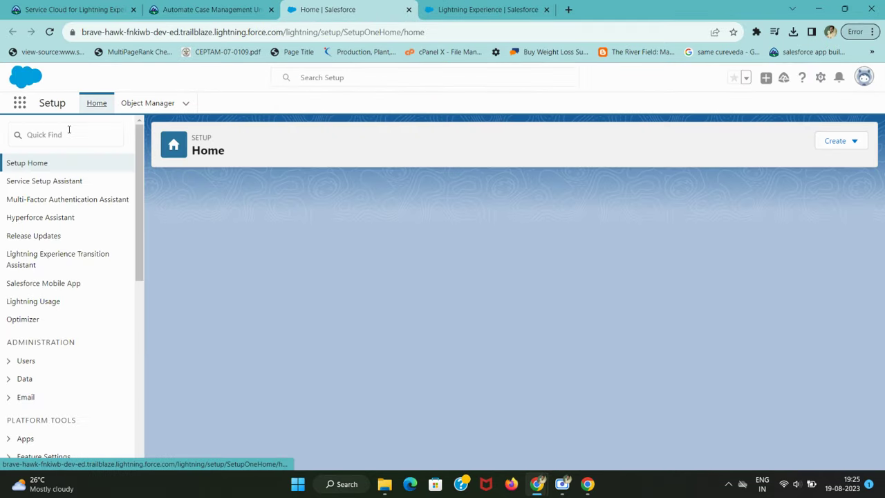
- Search Setup for "queue" and open the Queues page
left_click(69, 129)
type("queue")
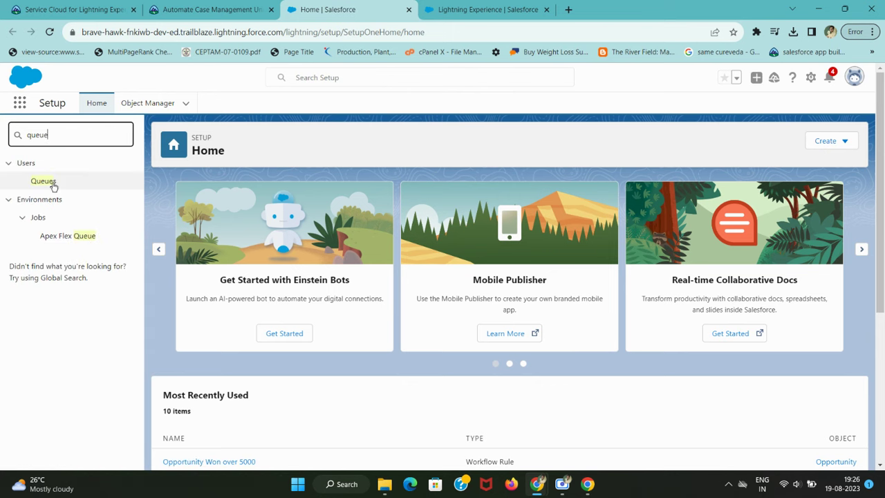
left_click(46, 185)
- Start a new queue with the label and queue name Panel2, copied from the challenge
key("ctrl+shift+Tab")
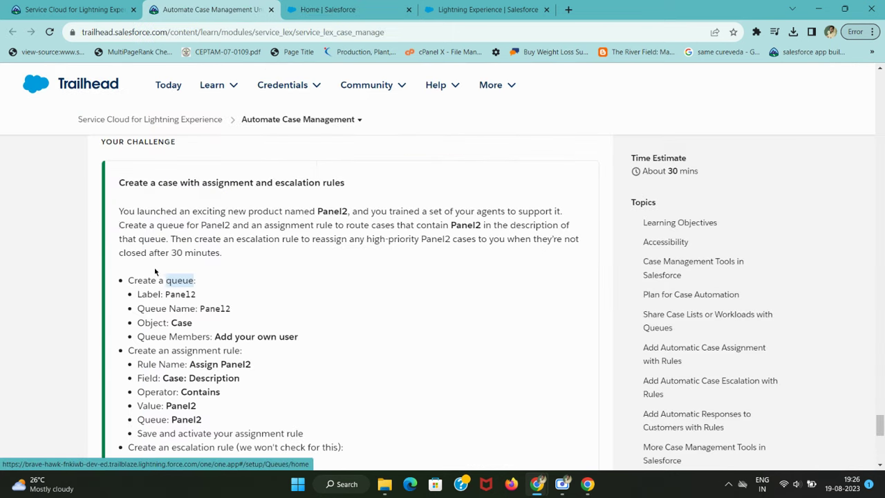
double_click(173, 294)
key("ctrl+c")
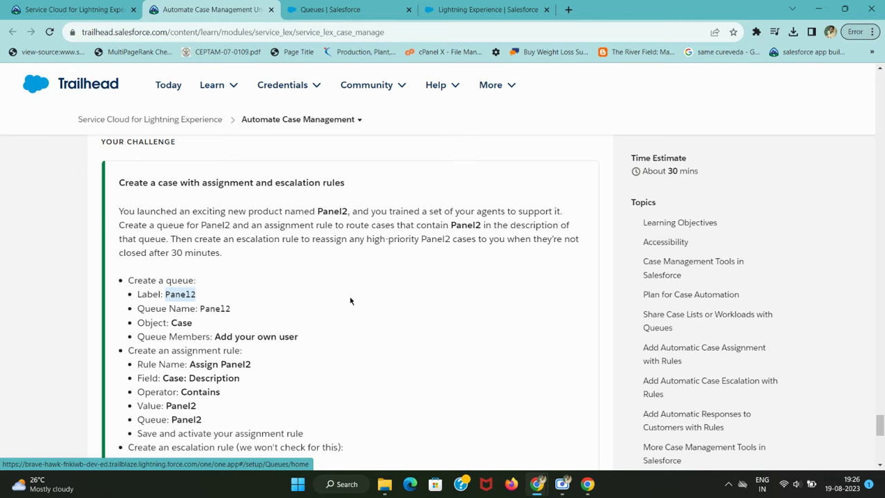
scroll(350, 301, "down", 1)
key("ctrl+Tab")
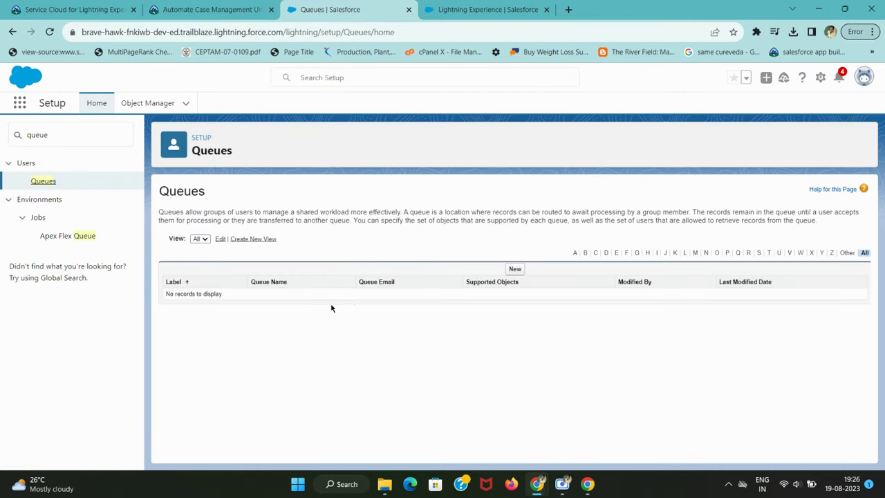
left_click(512, 270)
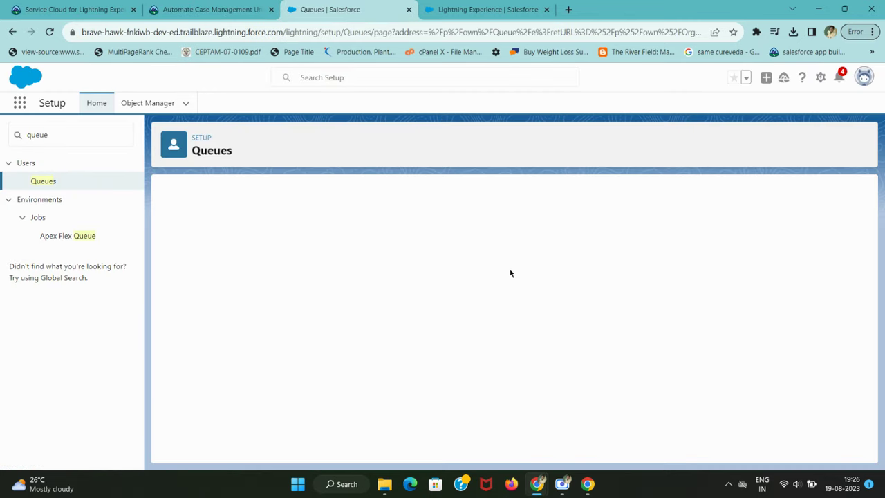
key("ctrl+v")
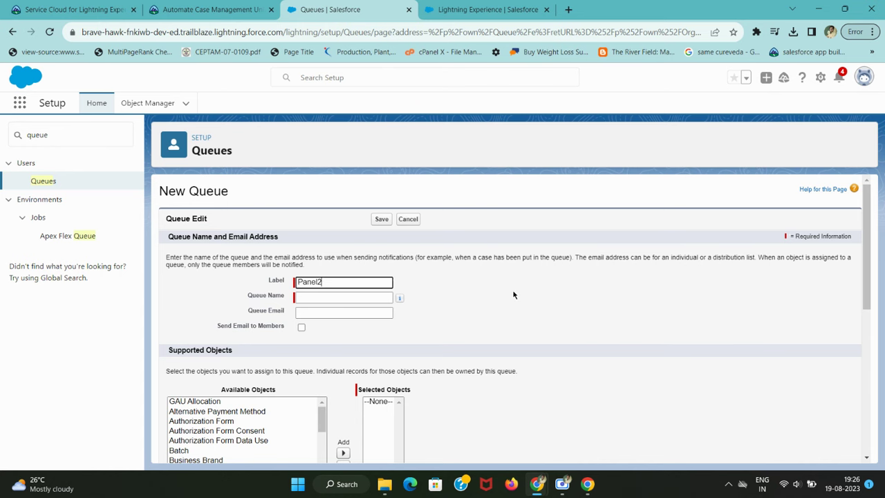
key("Tab")
- Check the required object in the challenge and add Case to the queue's selected objects
key("ctrl+shift+Tab")
scroll(218, 231, "down", 1)
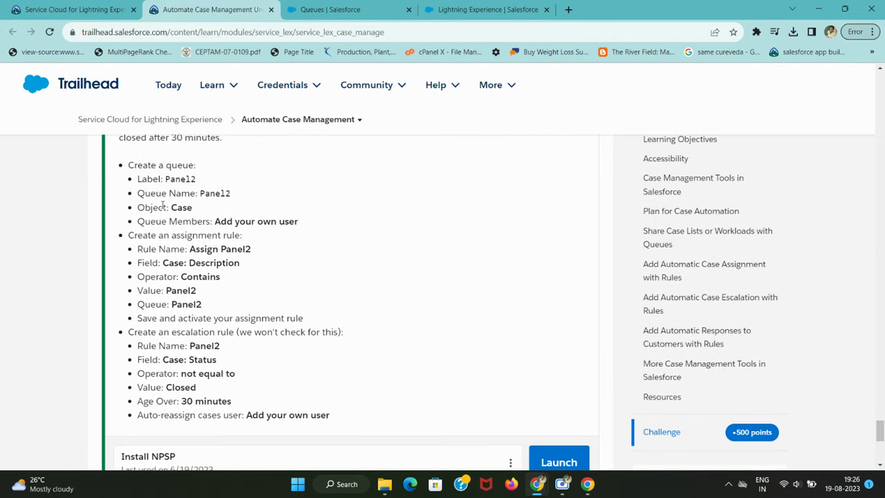
key("ctrl+Tab")
scroll(252, 347, "down", 3)
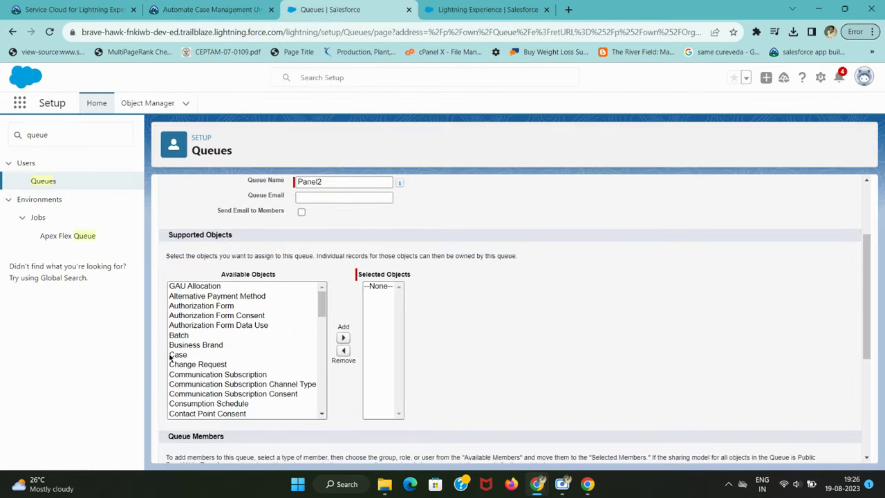
left_click(253, 355)
left_click(343, 338)
scroll(410, 338, "down", 2)
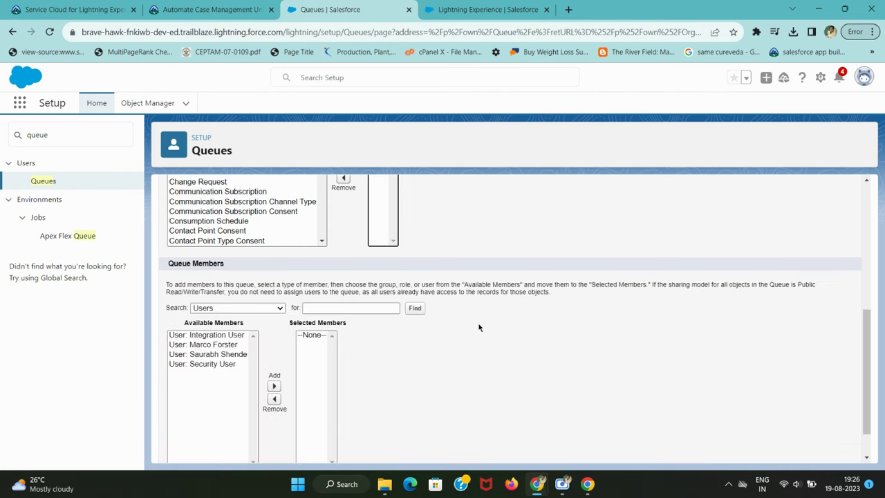
- Add your own user to the queue's selected members and save the queue
key("ctrl+shift+Tab")
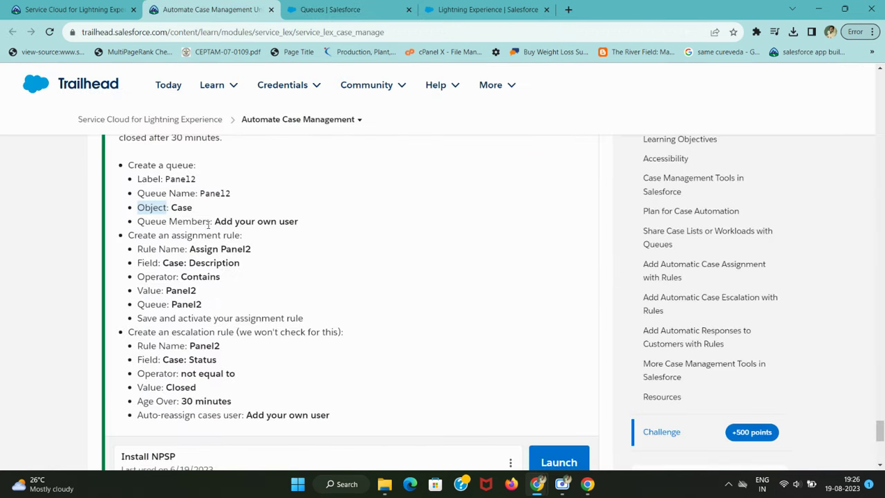
left_click_drag(214, 221, 298, 221)
key("ctrl+Tab")
left_click(230, 350)
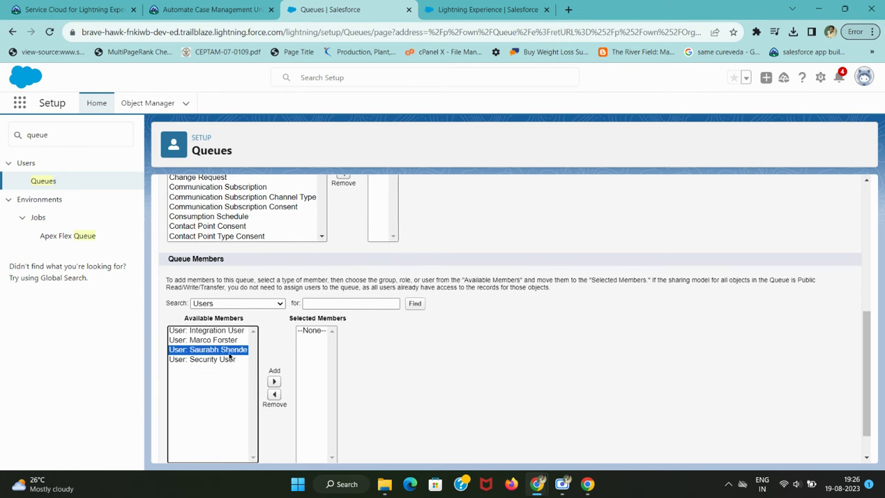
left_click(274, 381)
scroll(518, 367, "down", 1)
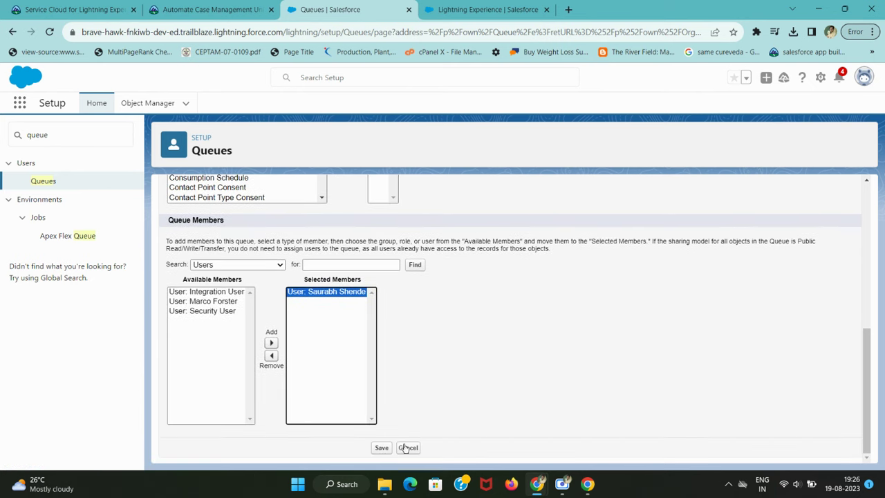
left_click(381, 449)
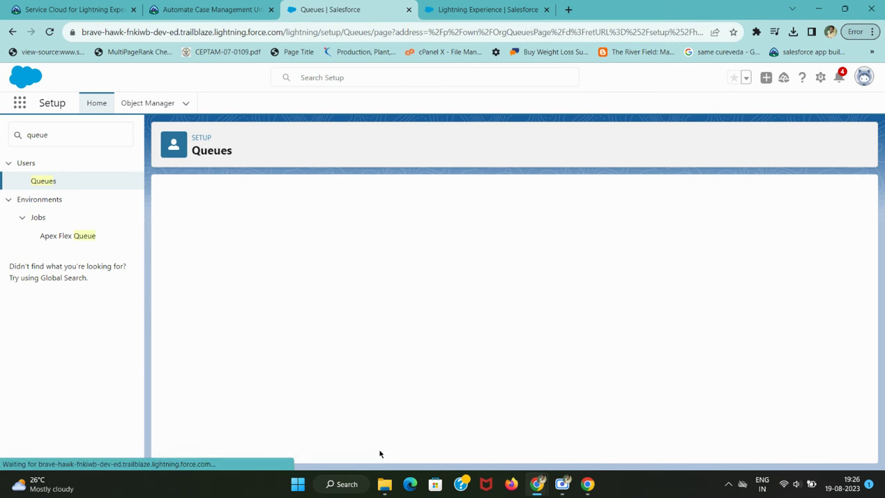
- Search Setup for "assignment", copied from the challenge, and open the Case Assignment Rules page
key("ctrl+shift+Tab")
double_click(205, 238)
key("ctrl+c")
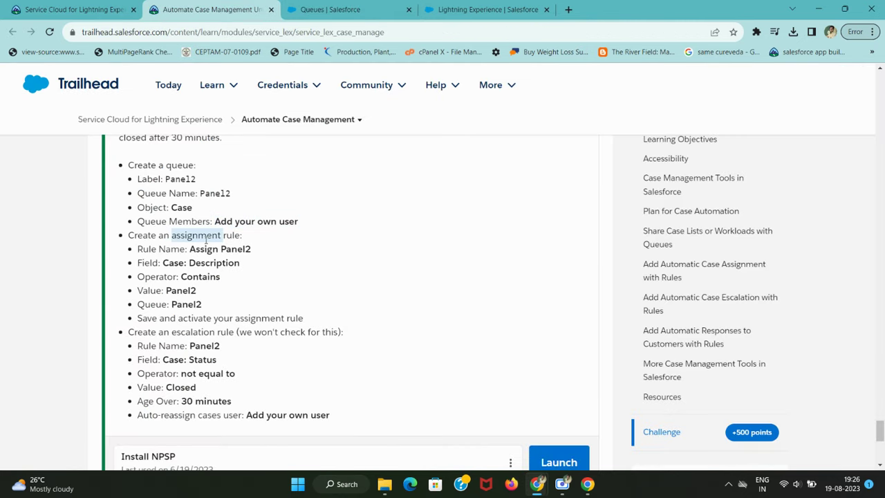
key("ctrl+Tab")
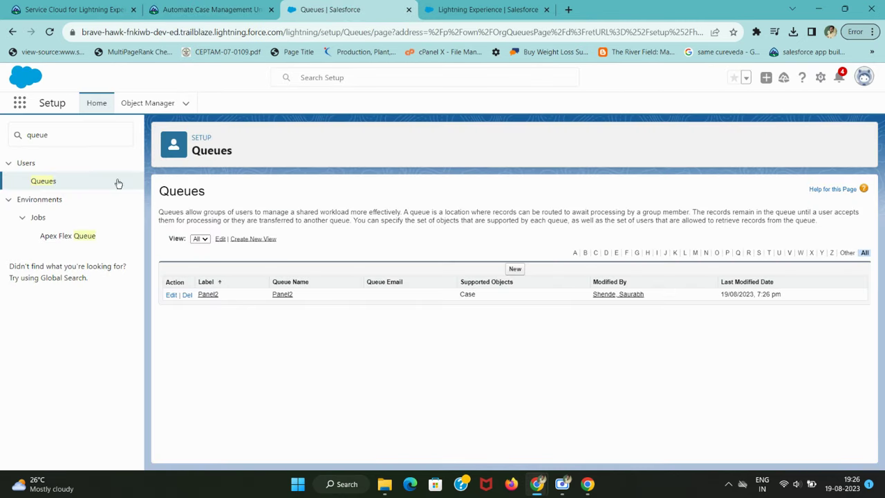
double_click(89, 137)
key("ctrl+v")
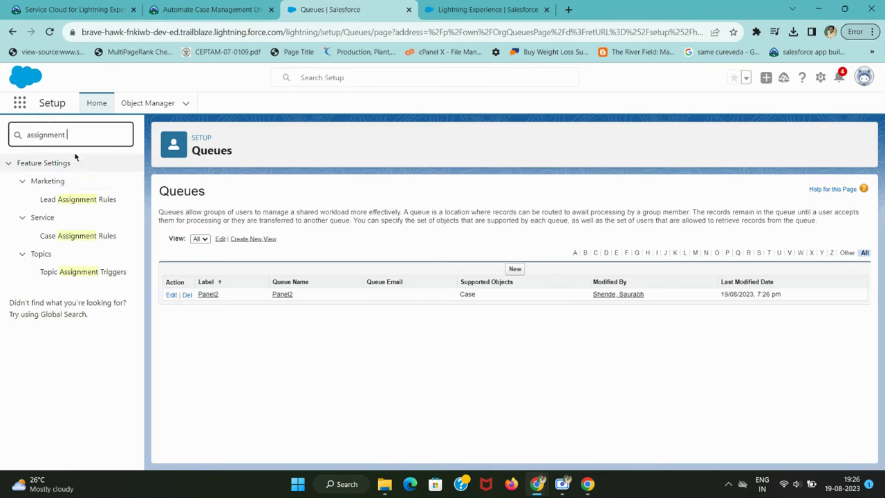
left_click(78, 237)
- Check the required rule name in the challenge, open the existing Assign Panel2 case assignment rule, and edit and save its details
key("ctrl+shift+Tab")
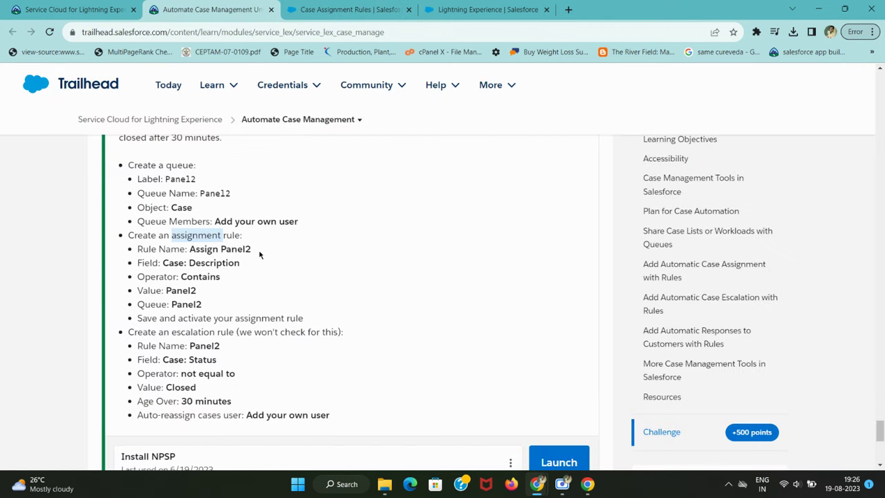
left_click_drag(190, 250, 262, 254)
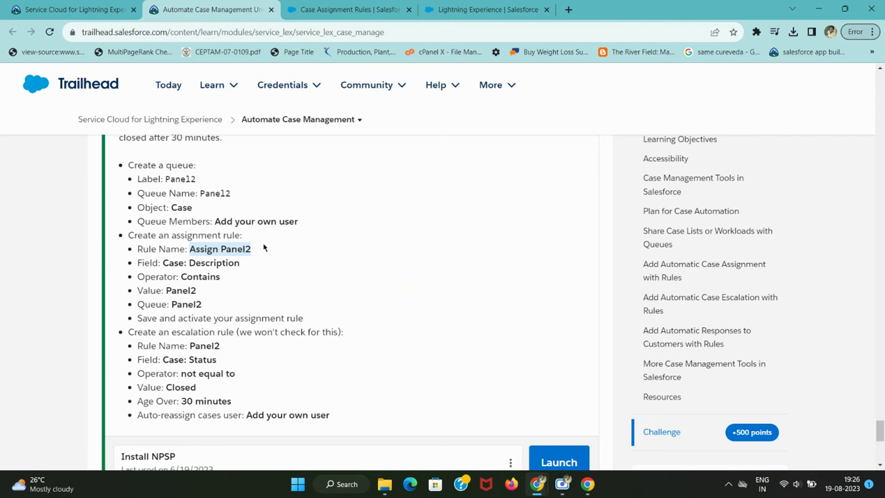
key("ctrl+Tab")
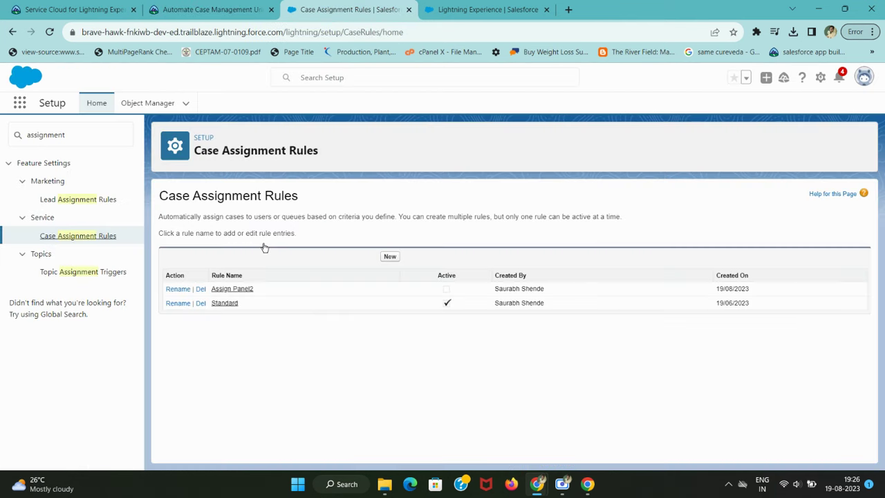
left_click(232, 292)
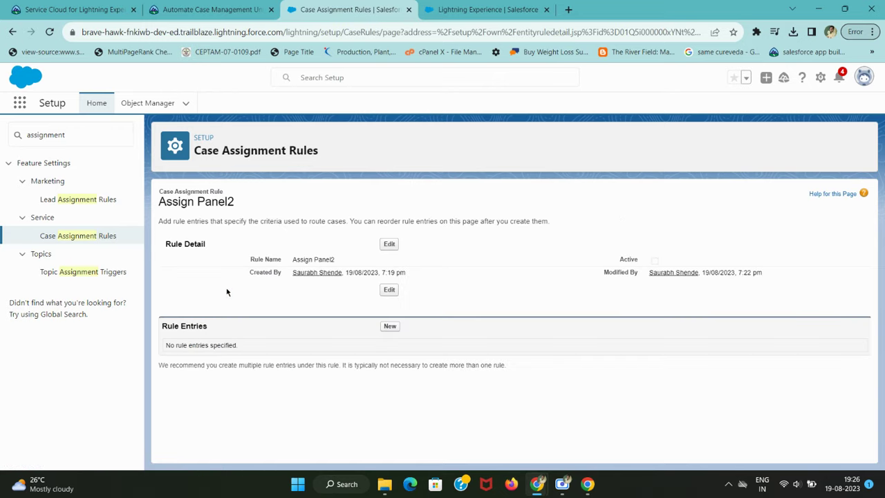
left_click(396, 247)
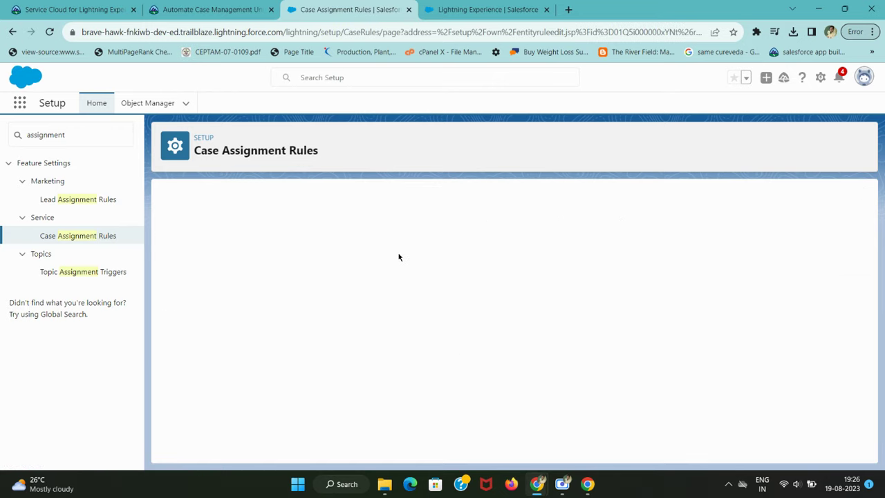
left_click(386, 314)
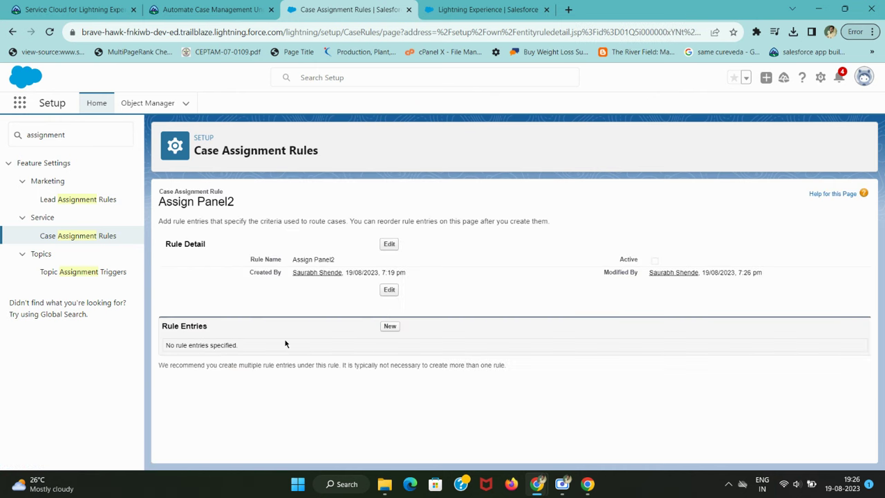
- Start a new rule entry for Assign Panel2, enter Assign Panel2 as its sort order, and check the required criteria field in the challenge
left_click(390, 328)
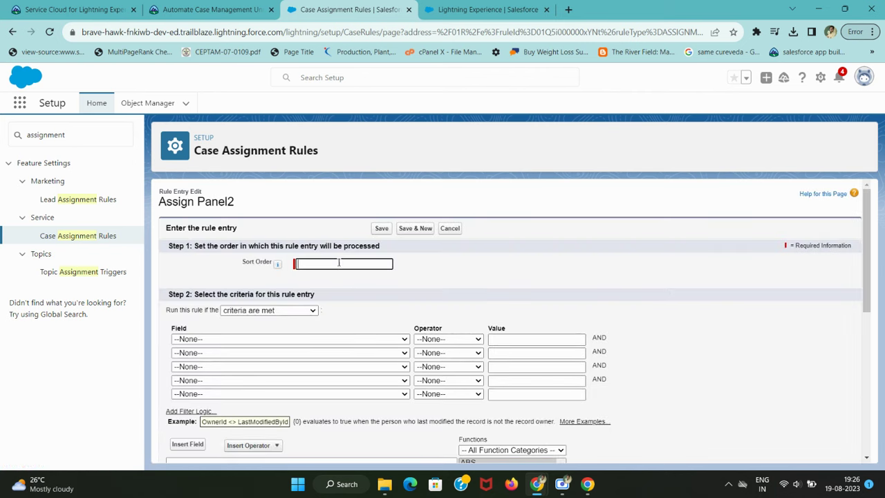
key("ctrl+shift+Tab")
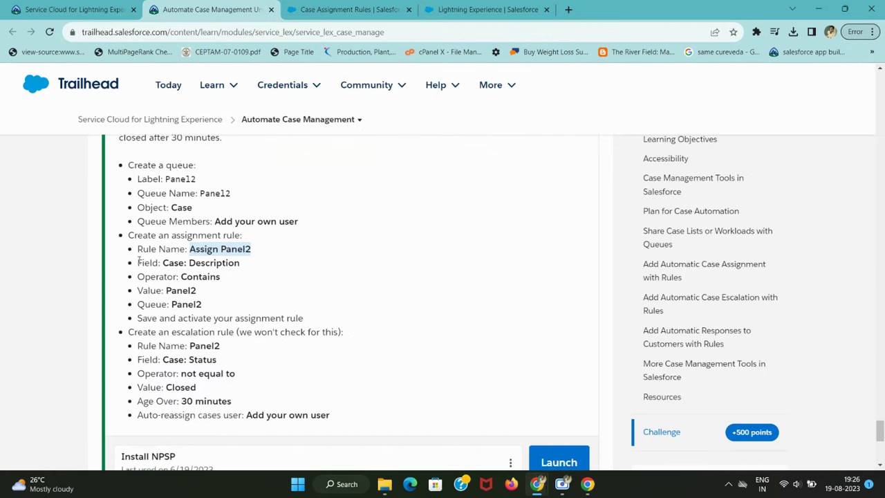
left_click_drag(138, 261, 242, 264)
key("ctrl+Tab")
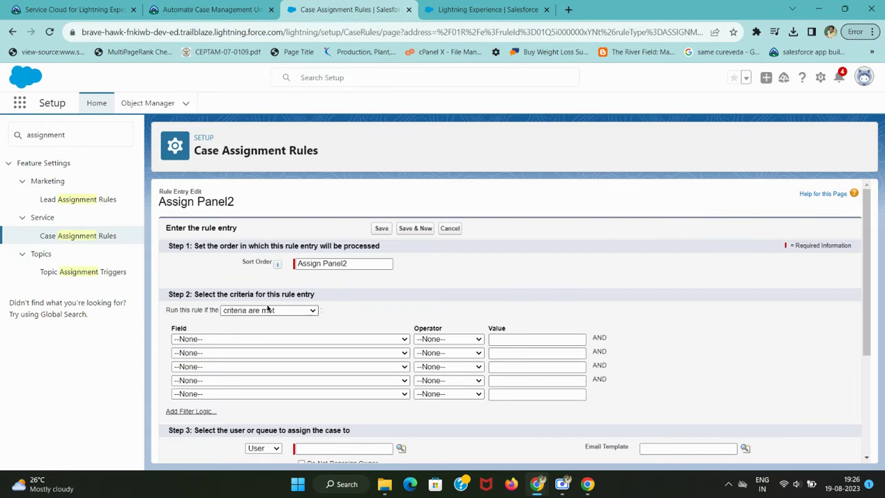
- Set the first criteria field of the rule entry to Case: Description
left_click(272, 339)
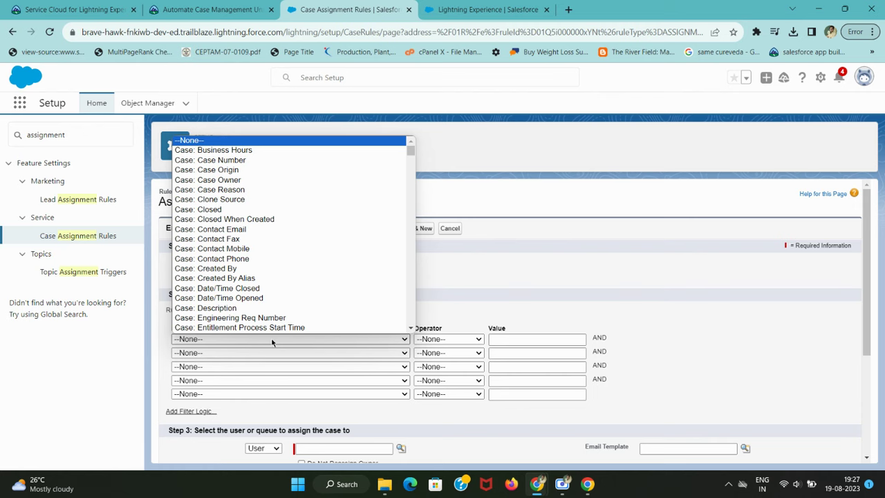
key("ctrl+shift+Tab")
key("ctrl+Tab")
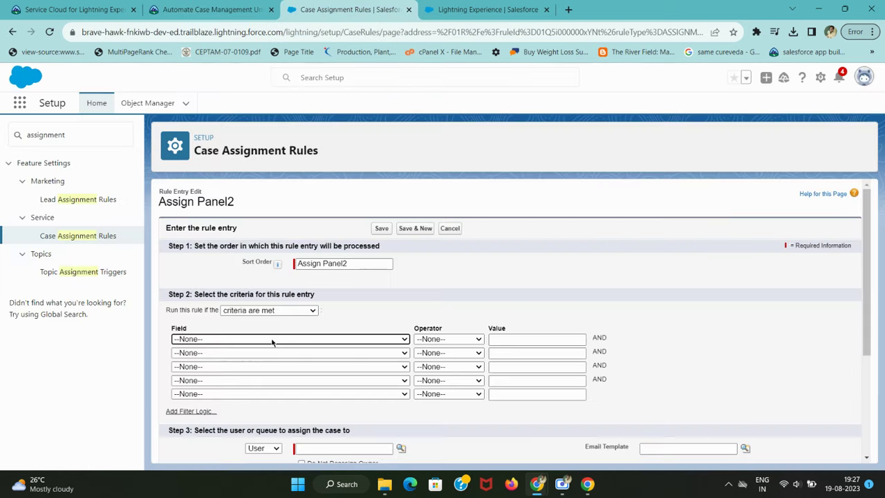
left_click(271, 340)
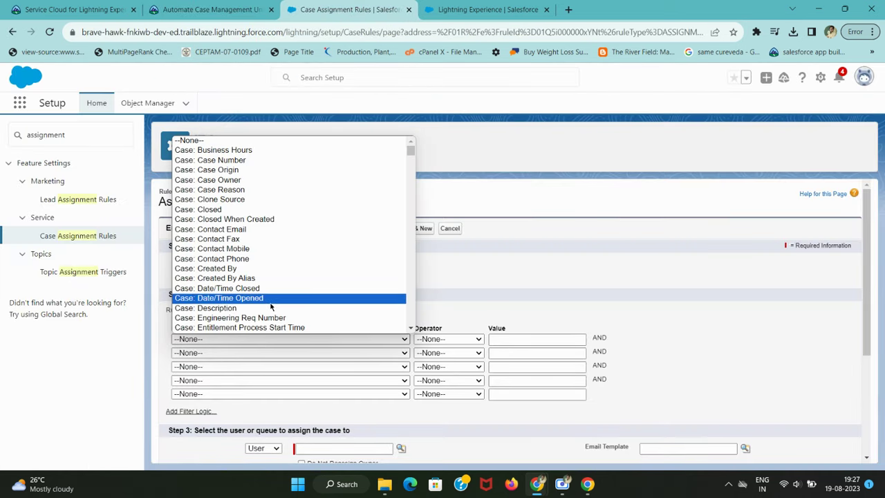
left_click(270, 308)
- Check the required operator in the challenge and set the Case: Description criterion's operator to contains
key("ctrl+shift+Tab")
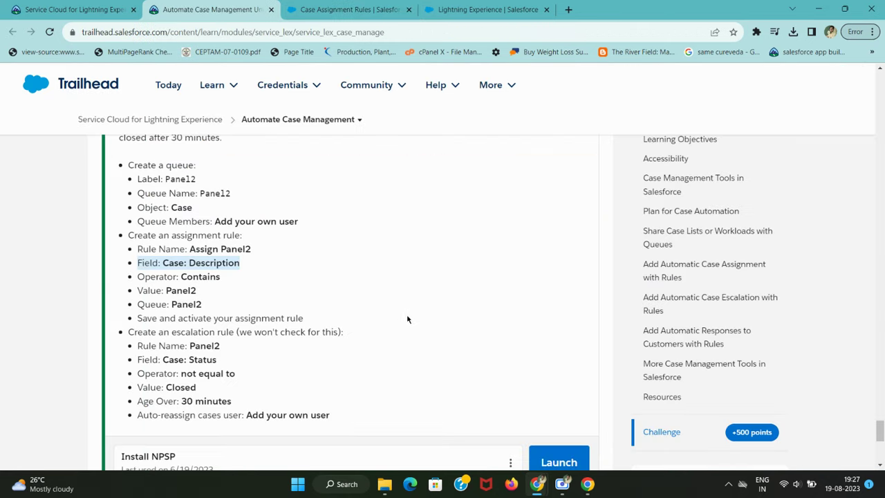
key("ctrl+Tab")
left_click(431, 340)
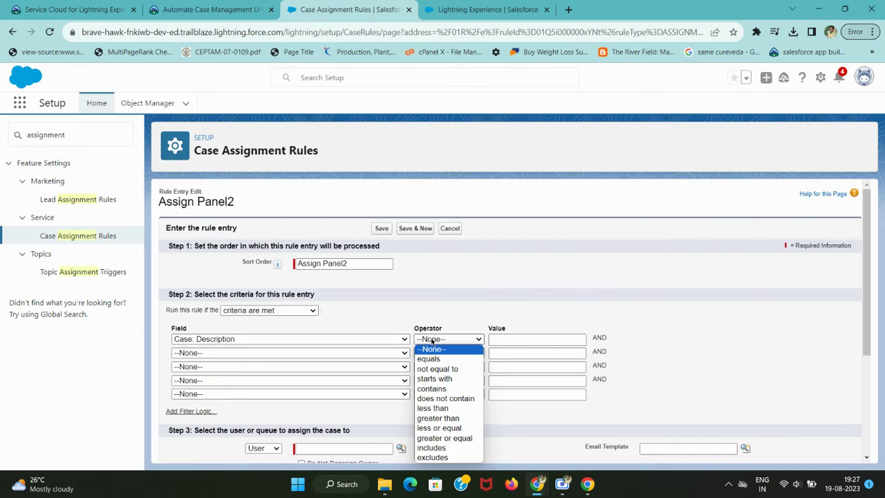
key("c")
key("Return")
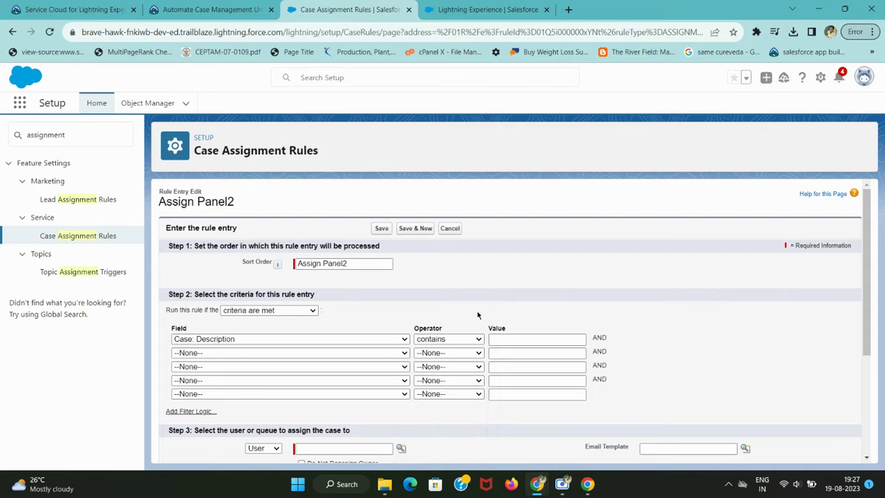
- Copy the value Panel2 from the challenge's assignment rule and paste it as the criterion's value
key("ctrl+shift+Tab")
double_click(181, 290)
key("ctrl+c")
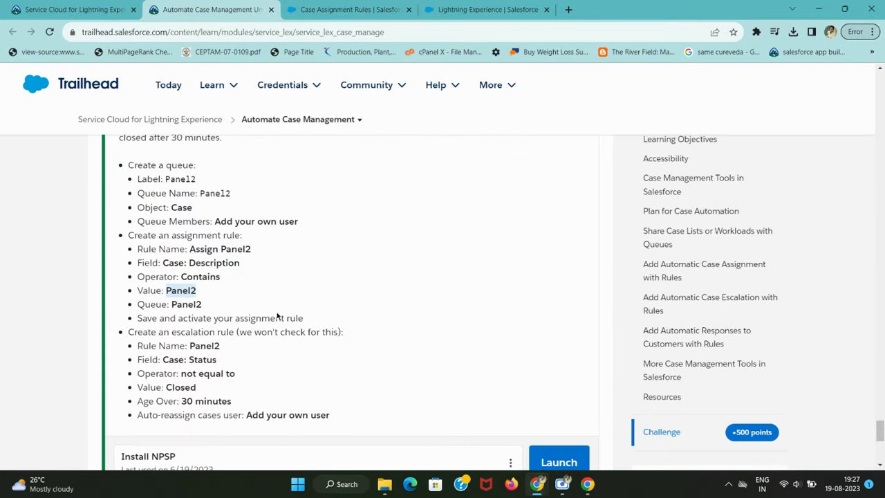
key("ctrl+Tab")
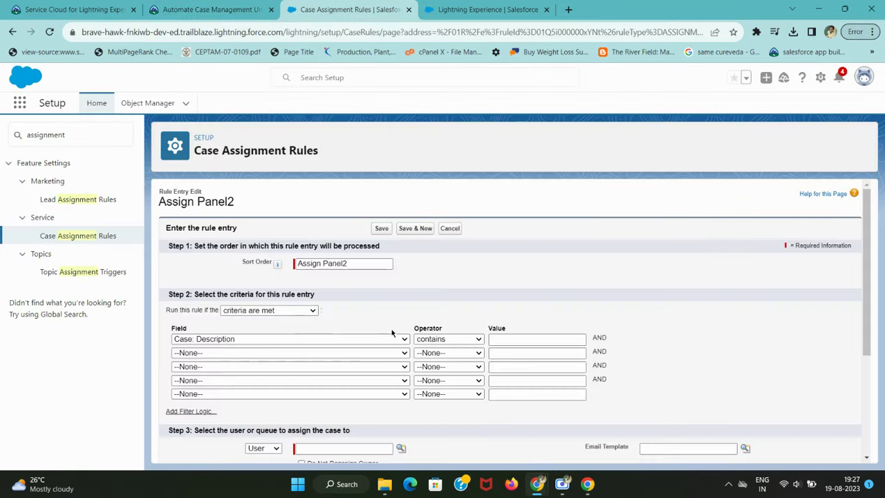
key("Tab")
key("ctrl+v")
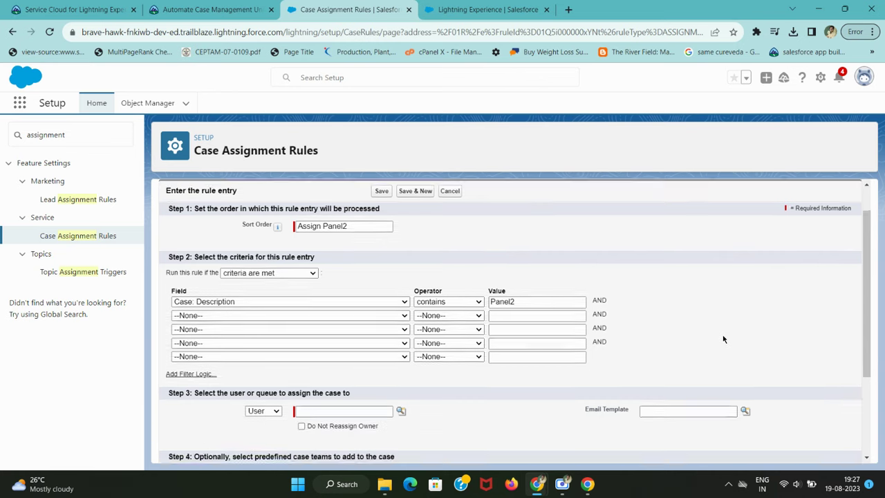
- Check the required queue in the challenge, and look up and select your own user as the rule entry's assignee
scroll(723, 339, "down", 3)
key("ctrl+shift+Tab")
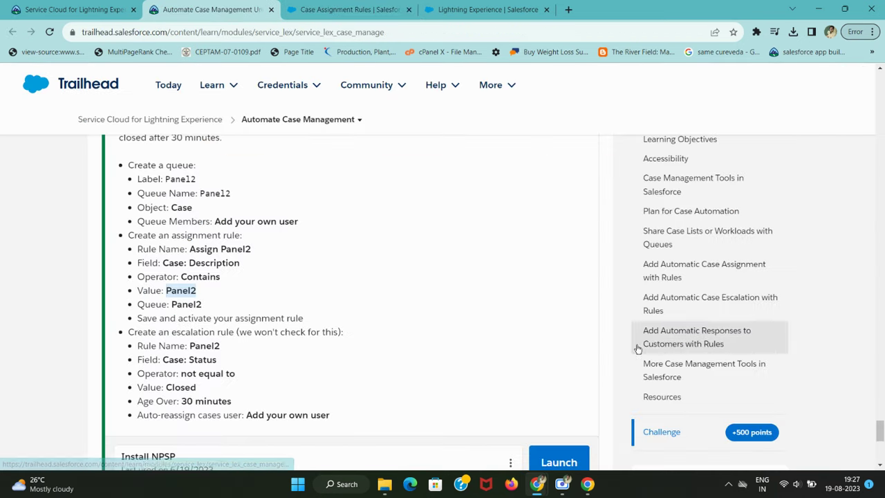
left_click(174, 300)
left_click_drag(172, 303, 203, 308)
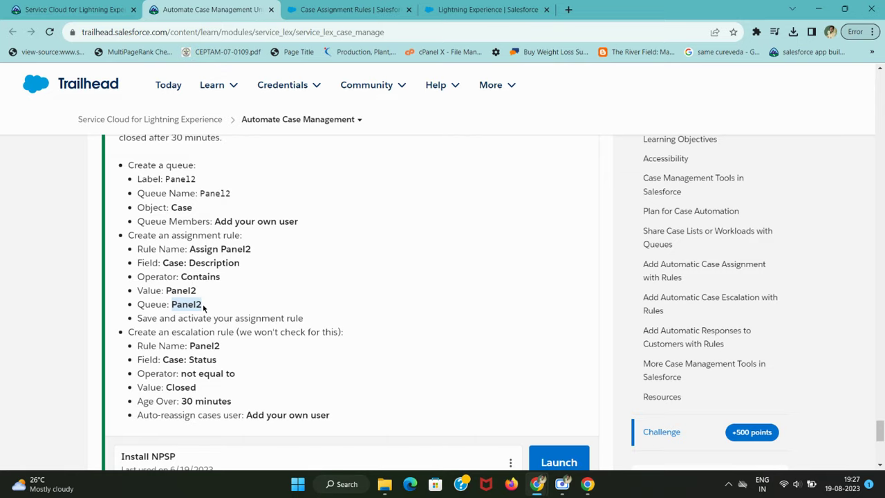
key("ctrl+Tab")
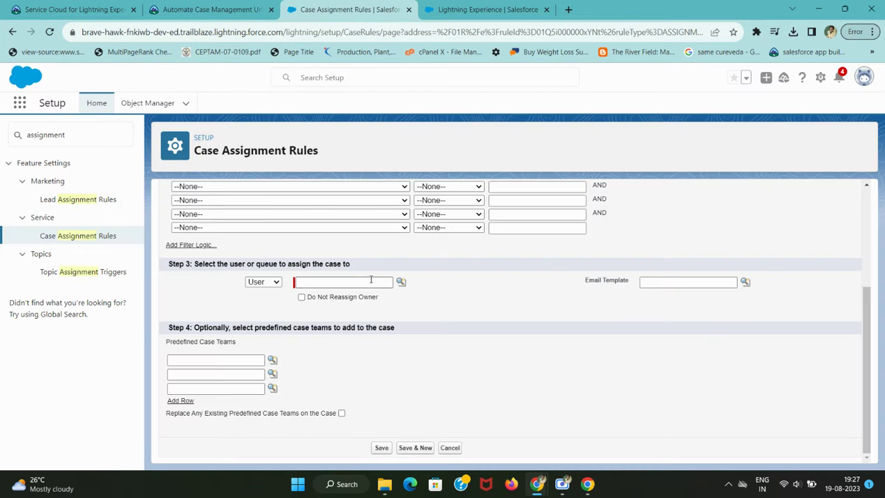
left_click(401, 284)
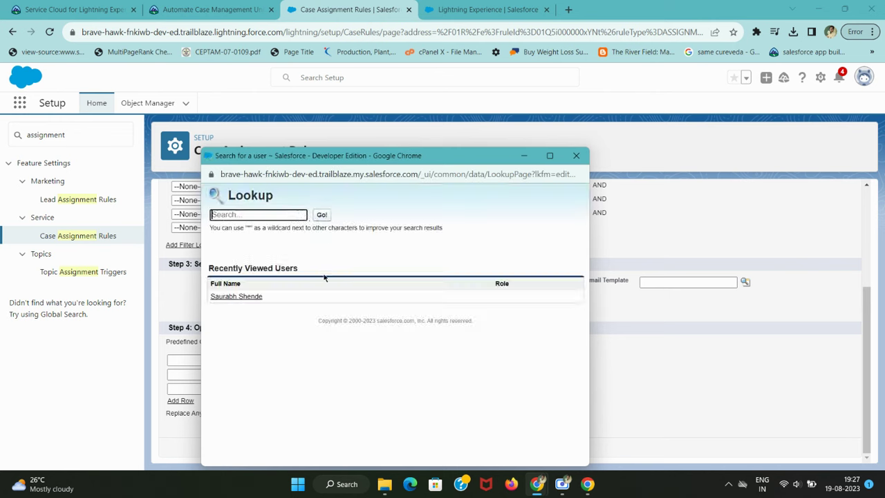
left_click(247, 296)
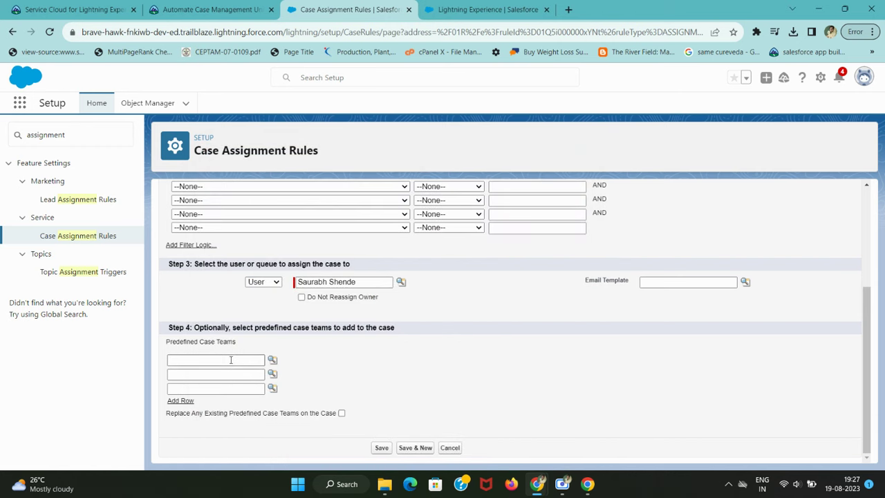
- Leave the predefined case teams empty, try to save the rule entry, and review the remaining challenge requirements
left_click(272, 360)
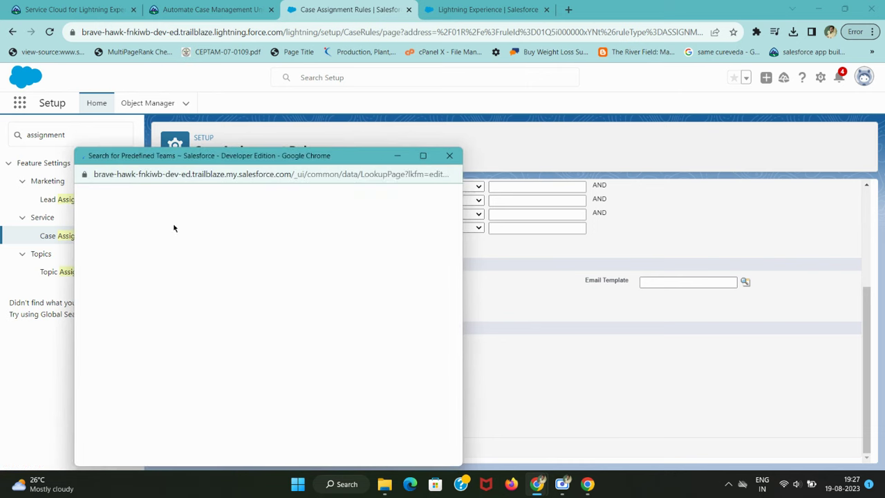
left_click(449, 155)
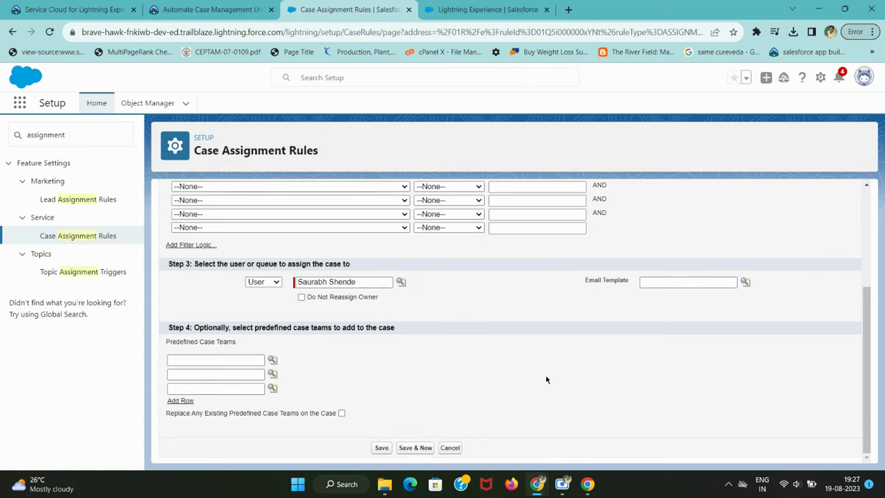
left_click(383, 449)
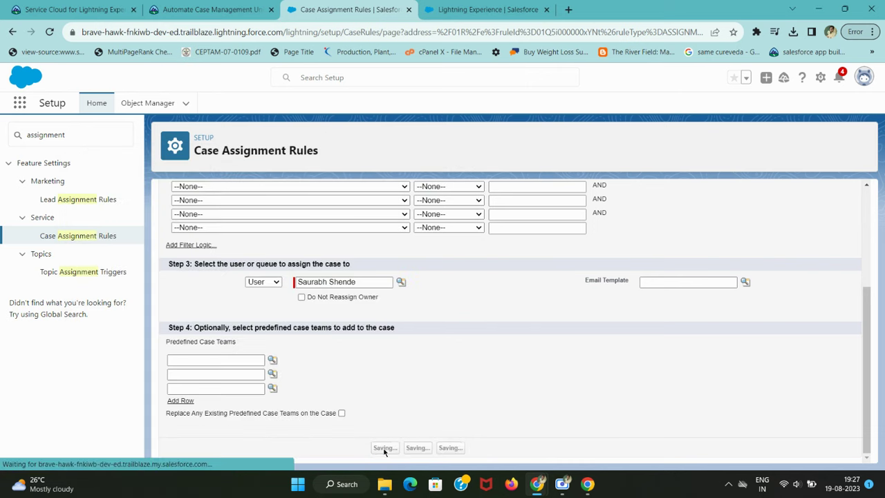
key("ctrl+shift+Tab")
scroll(235, 272, "down", 2)
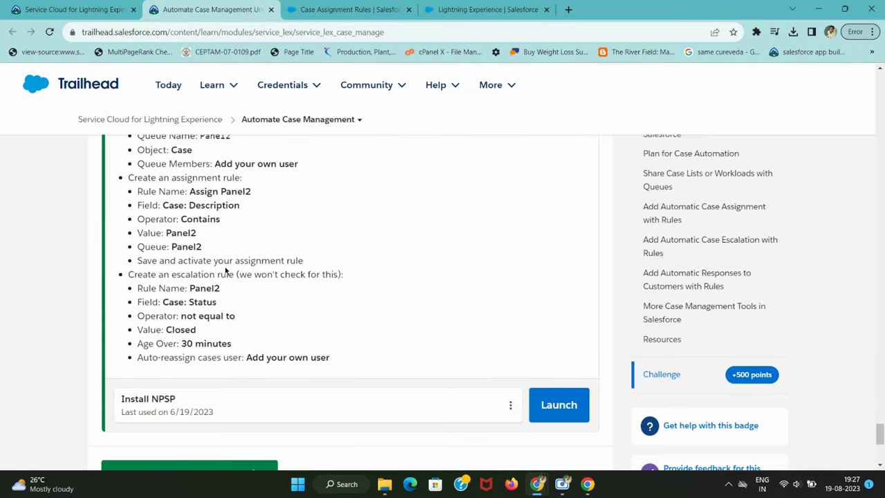
key("ctrl+Tab")
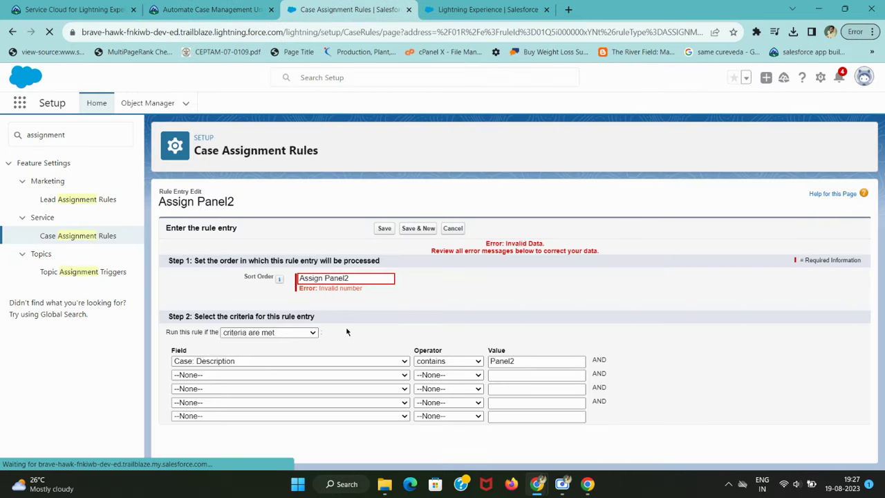
- Set the rule entry's sort order to 1 and save the entry
triple_click(365, 283)
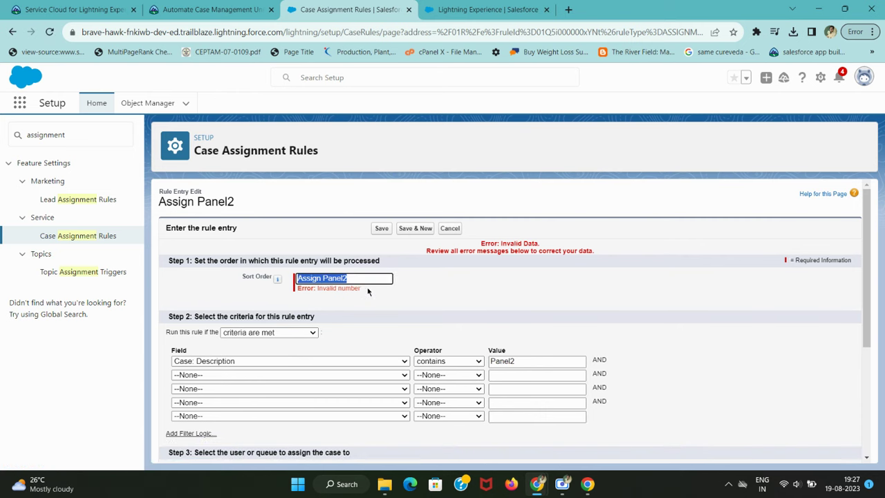
left_click(362, 277)
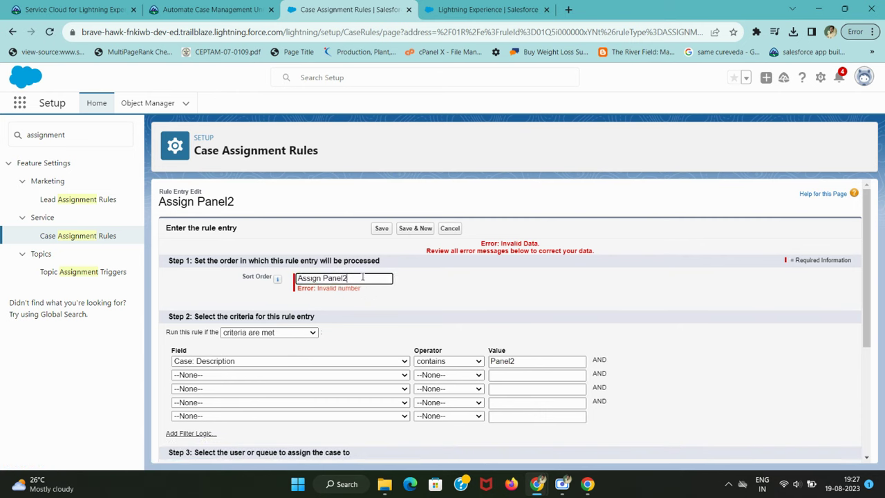
triple_click(298, 278)
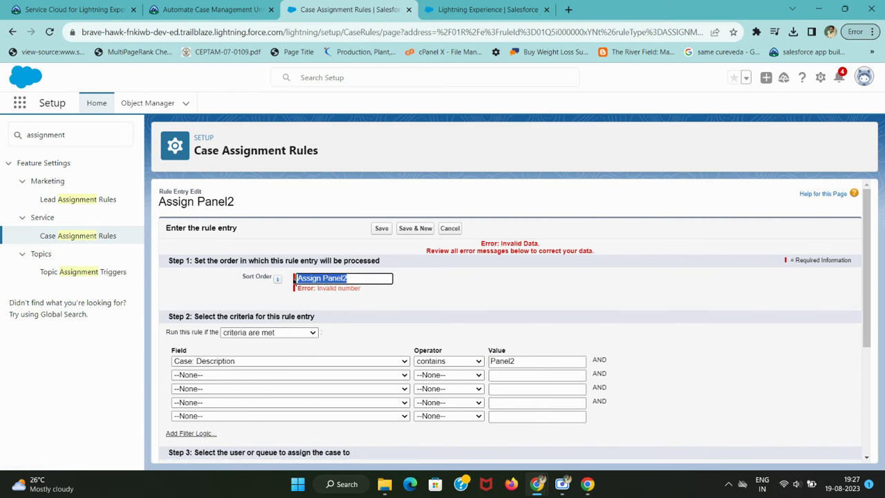
type("1")
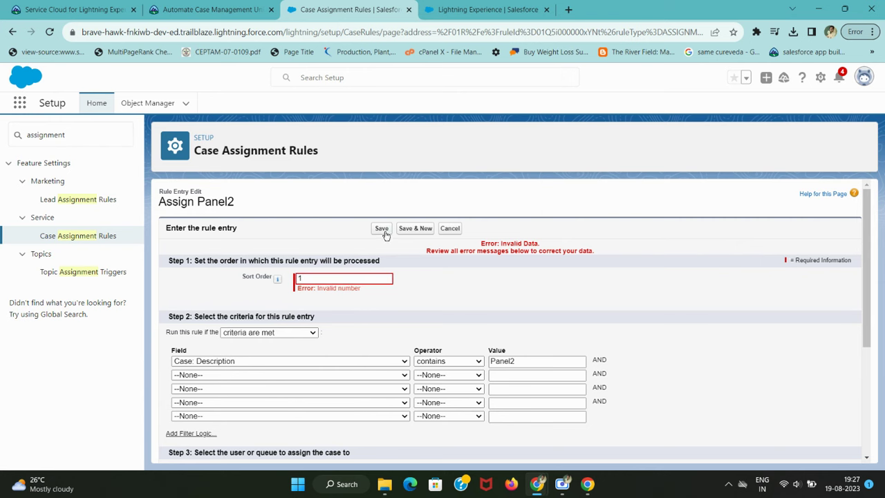
left_click(383, 230)
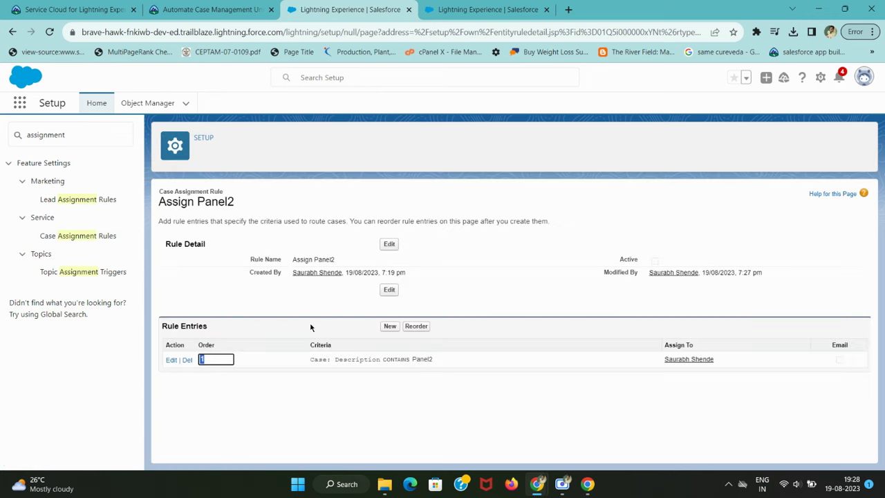
- Edit the Assign Panel2 rule, check the activation requirement in the challenge, and save the rule as active
left_click(330, 403)
left_click(398, 245)
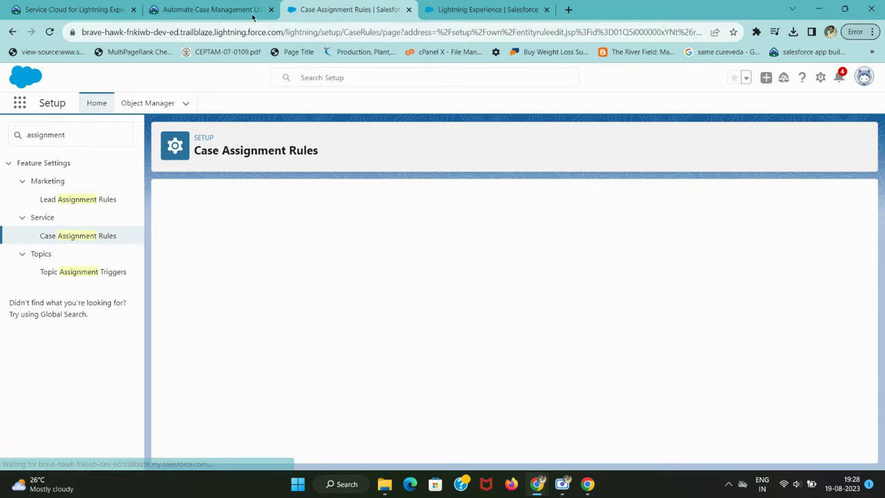
key("ctrl+shift+Tab")
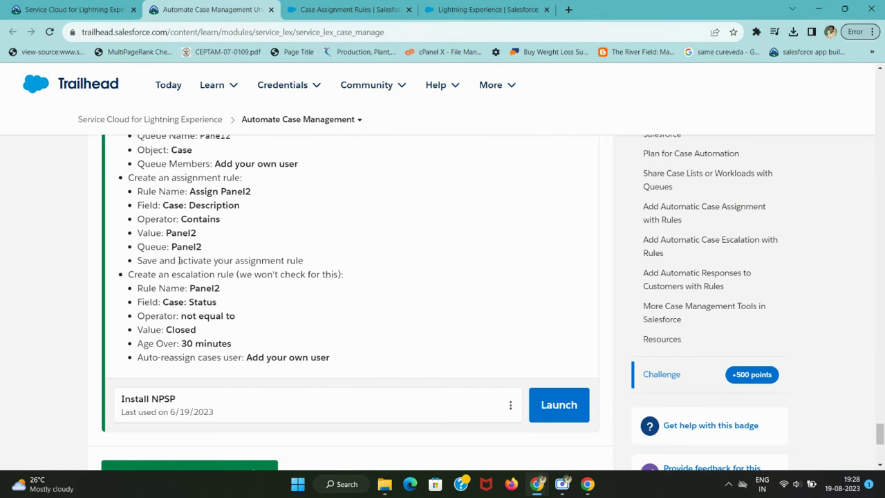
left_click_drag(179, 260, 274, 261)
key("ctrl+Tab")
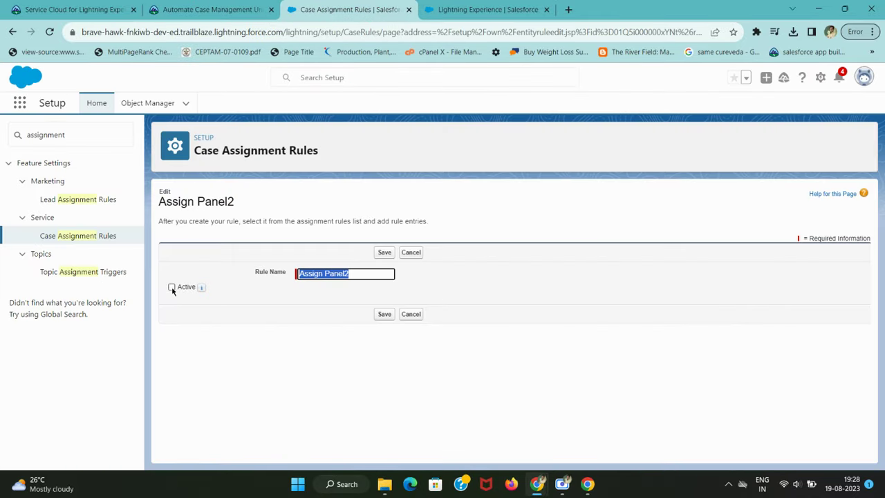
left_click(171, 287)
left_click(385, 314)
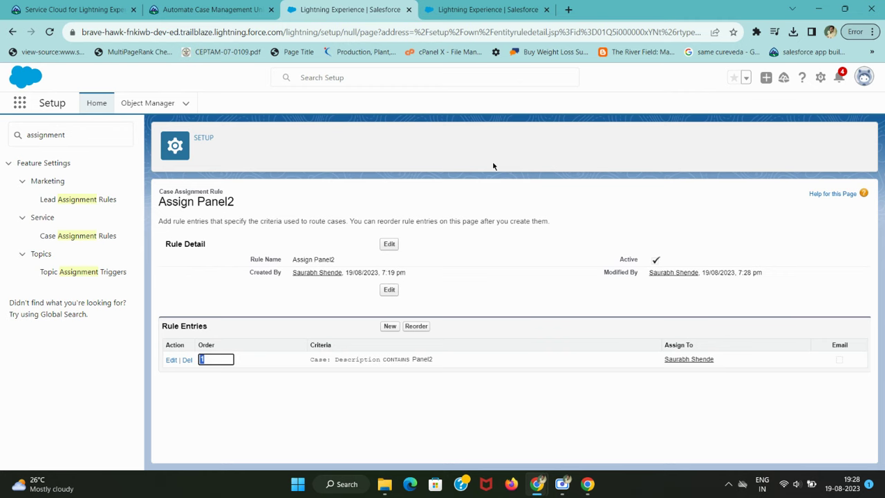
- Copy "escalation" from the challenge instructions and search Setup for it
key("ctrl+shift+Tab")
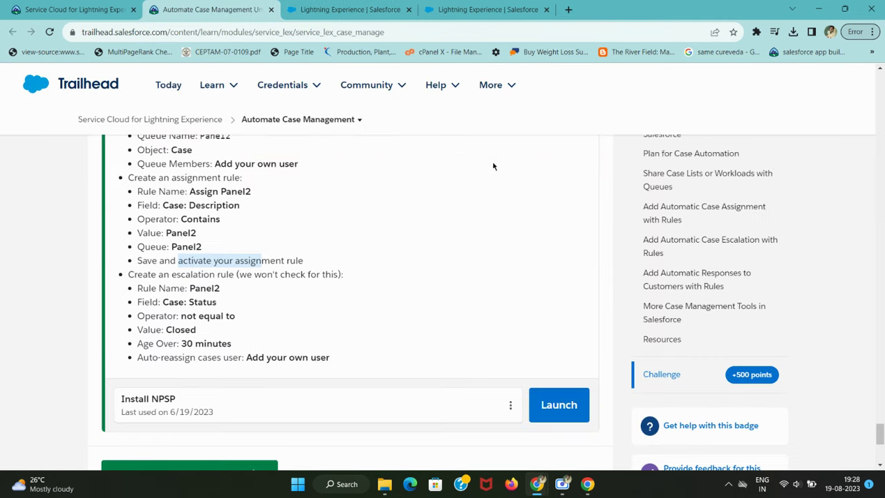
double_click(173, 274)
key("ctrl+c")
left_click(349, 9)
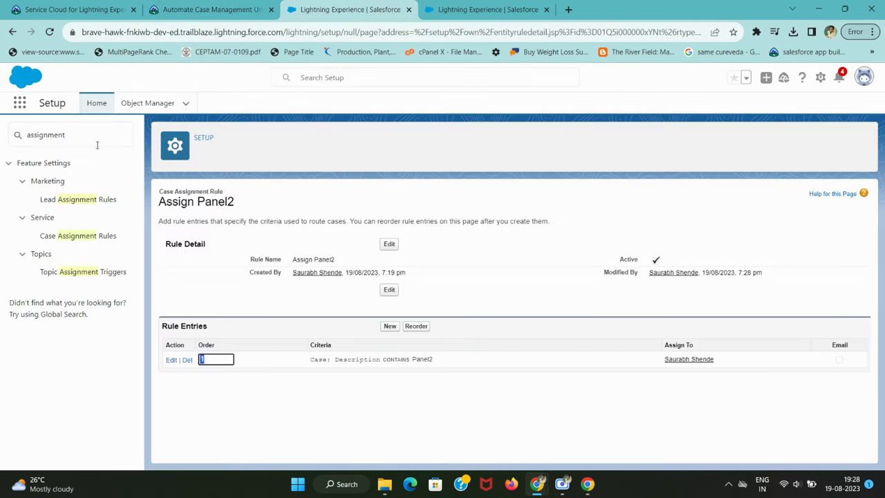
left_click(87, 134)
key("ctrl+a")
key("ctrl+v")
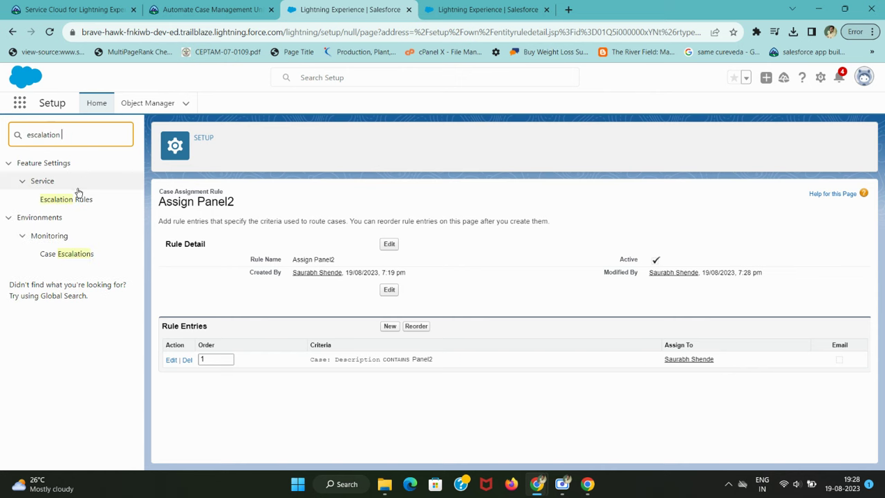
- Open the Case Escalations page in Setup and check the escalation rule requirements in the challenge
key("ctrl+shift+Tab")
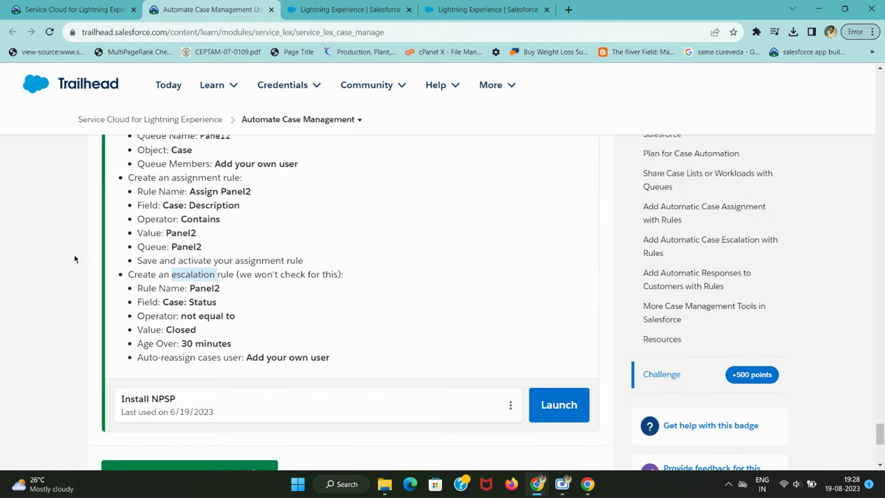
key("ctrl+Tab")
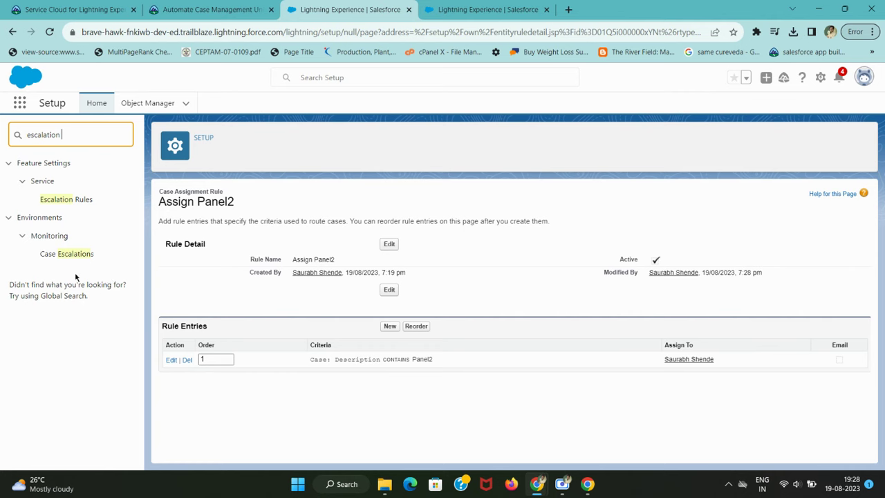
left_click(49, 254)
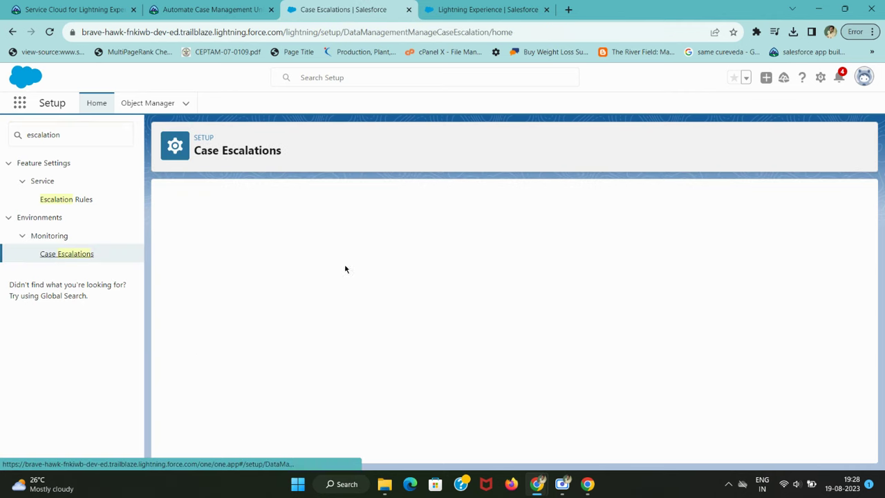
key("ctrl+shift+Tab")
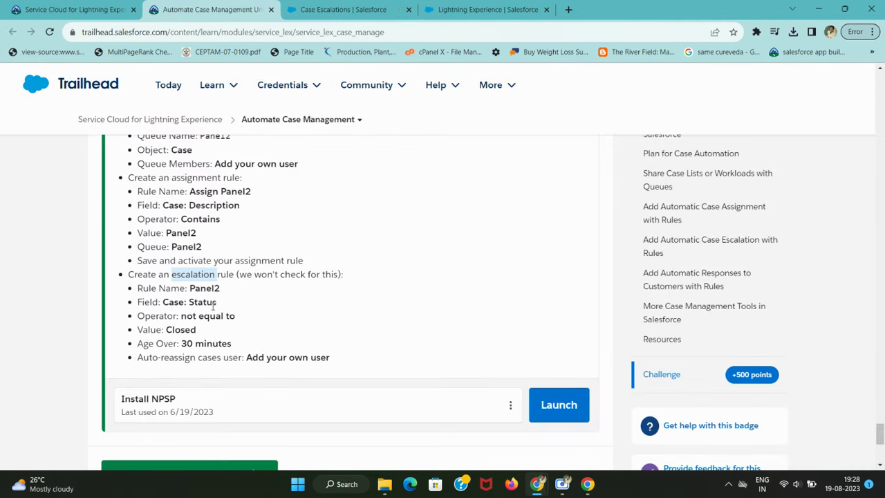
key("ctrl+Tab")
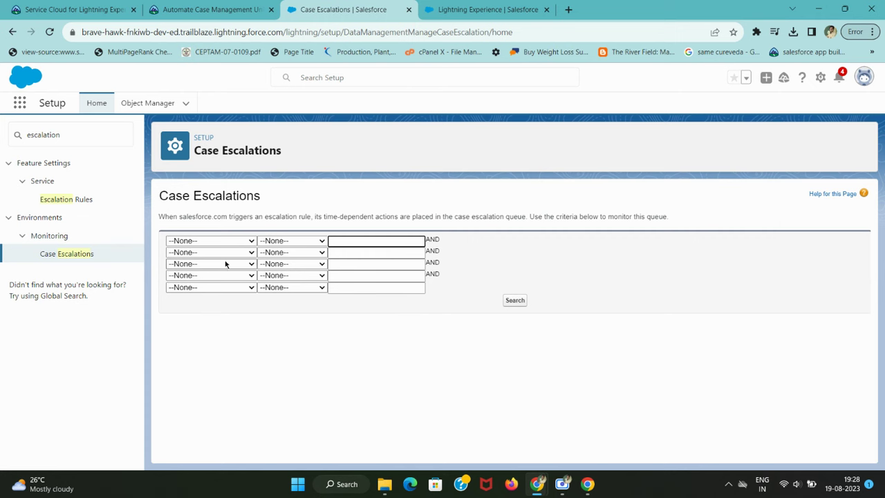
left_click(232, 242)
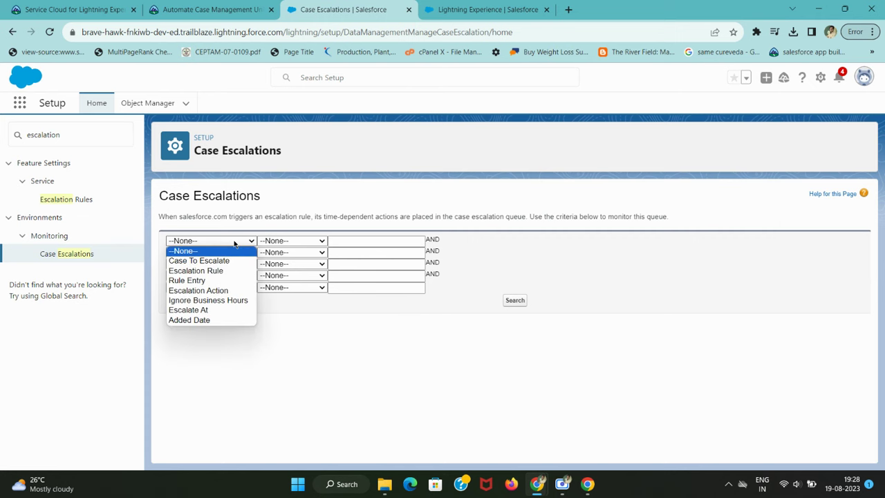
key("ctrl+shift+Tab")
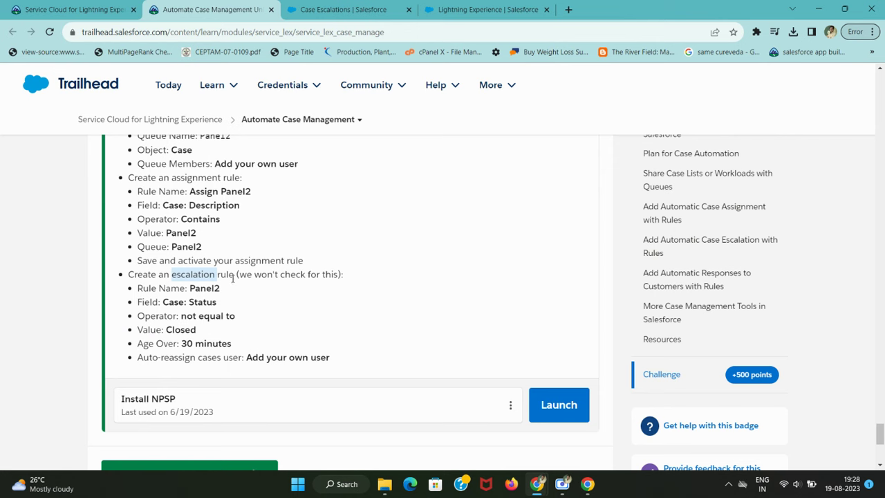
left_click_drag(235, 277, 361, 281)
- Open Escalation Rules in Setup and create a case escalation rule named Panel2, as given in the challenge
key("ctrl+Tab")
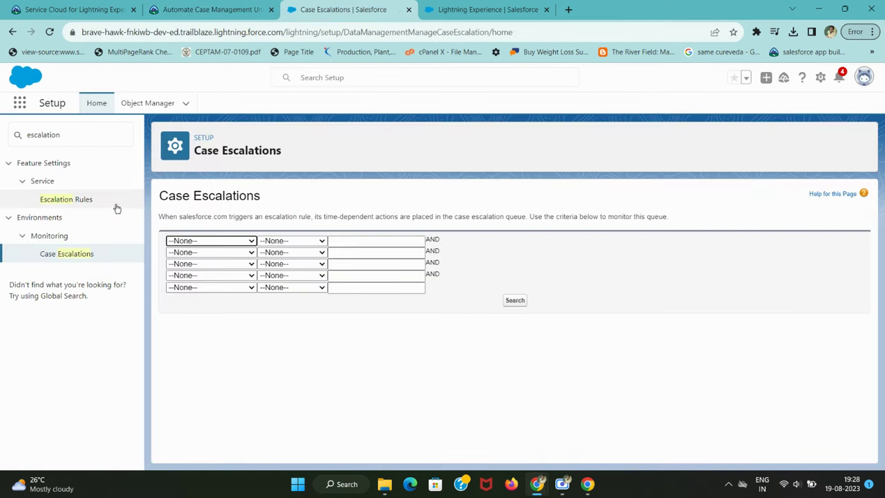
left_click(69, 200)
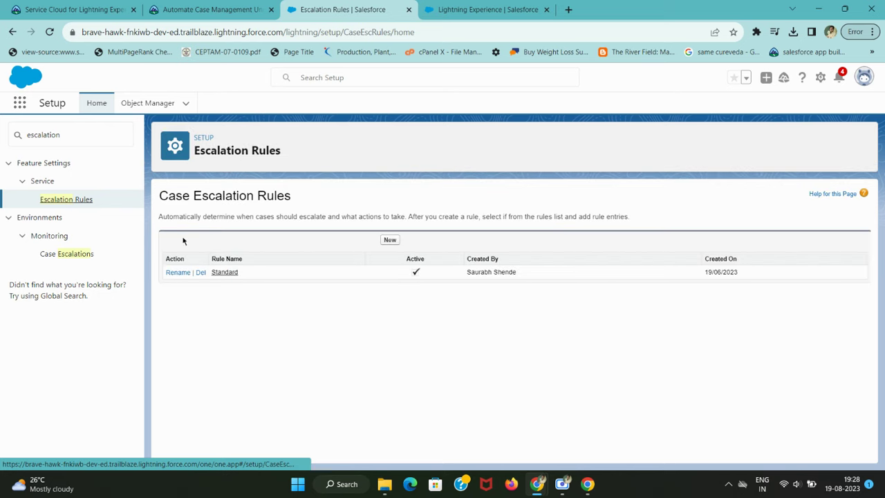
left_click(389, 240)
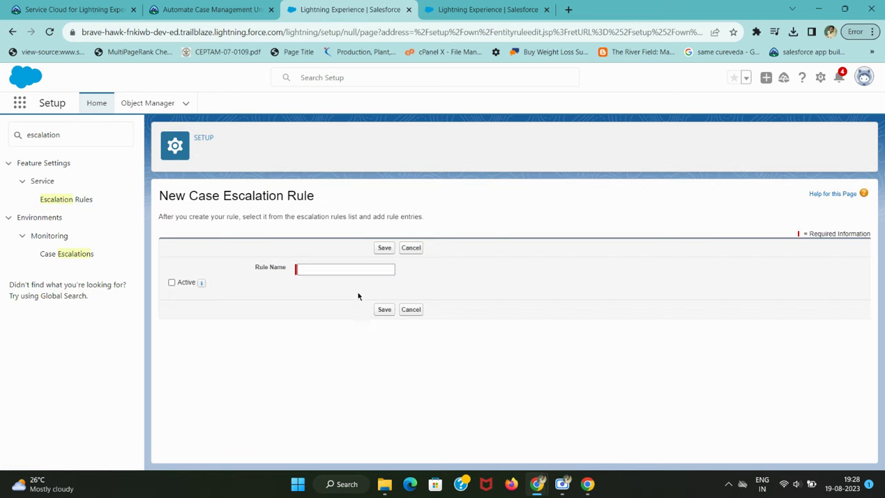
key("ctrl+shift+Tab")
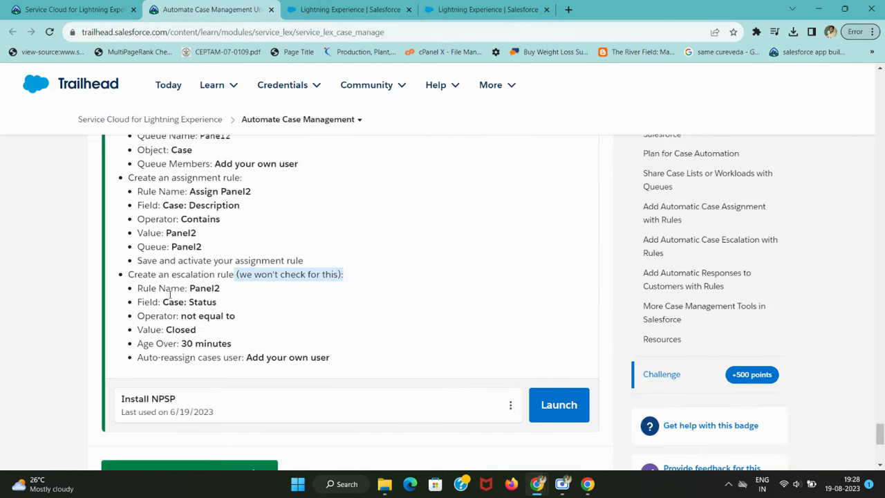
double_click(204, 288)
key("ctrl+Tab")
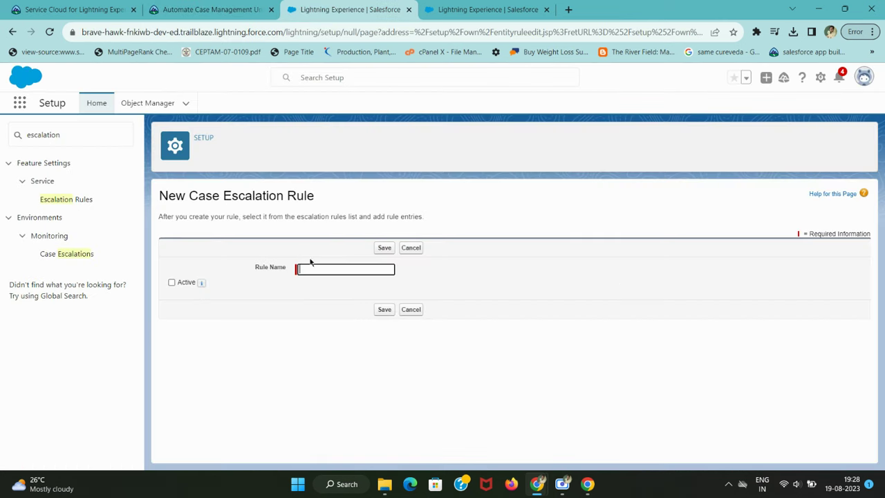
key("ctrl+v")
left_click(385, 310)
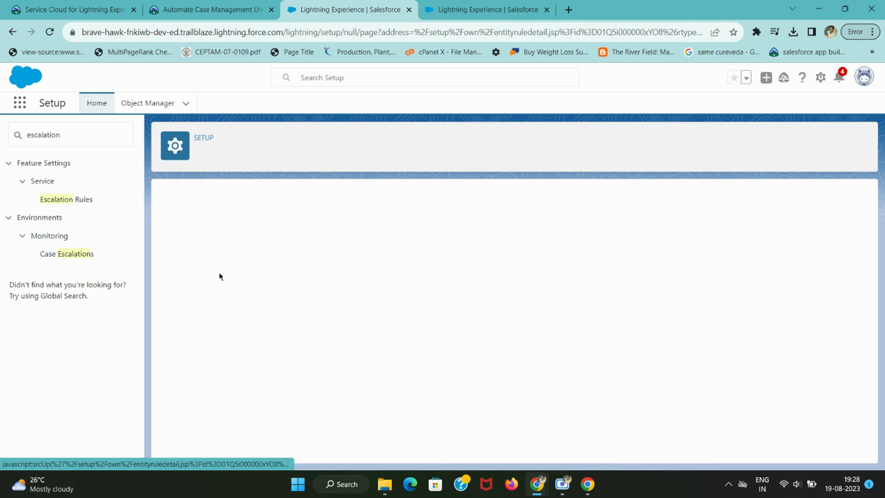
- Add a new rule entry to the Panel2 escalation rule with sort order 1
left_click(391, 329)
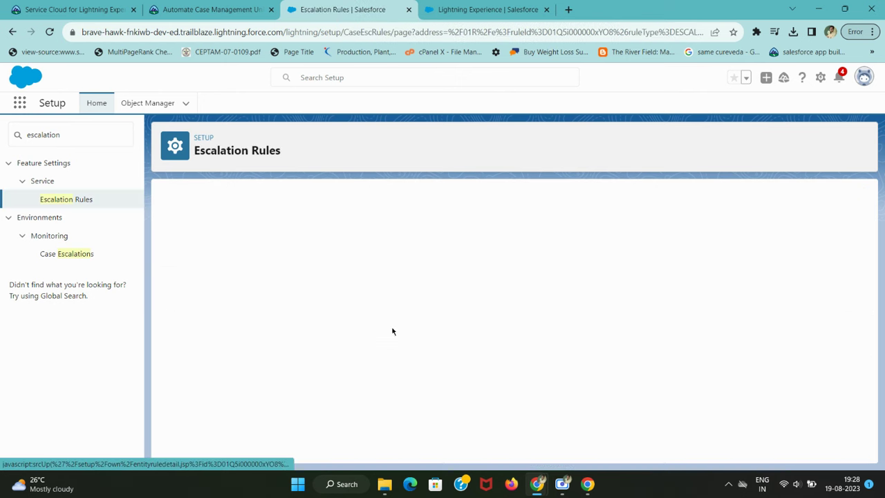
key("ctrl+shift+Tab")
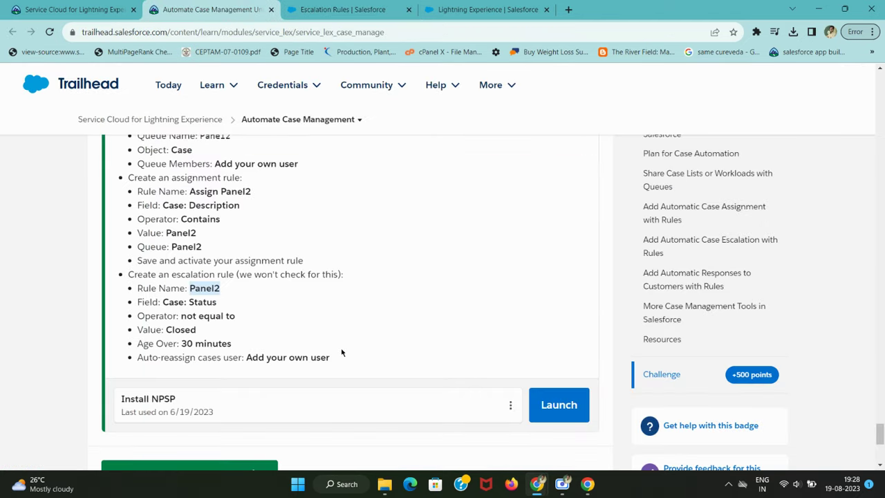
key("ctrl+Tab")
left_click(313, 267)
type("1")
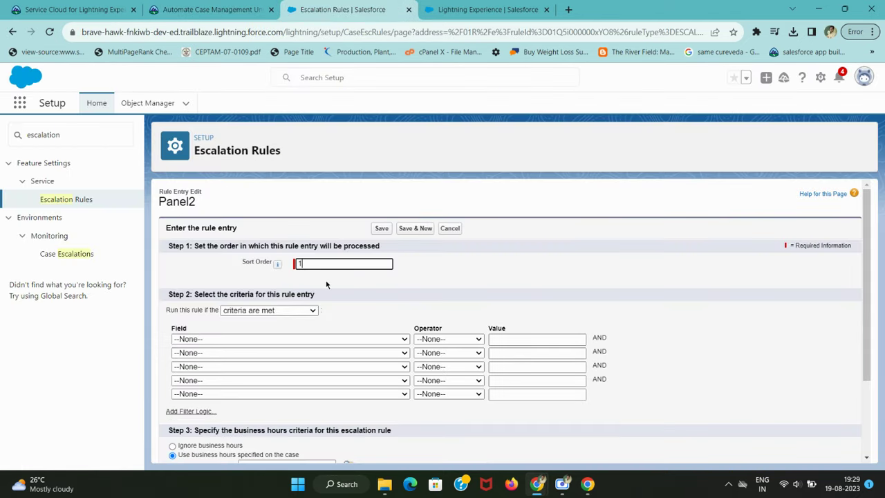
- Set the first criterion's field to Case: Status and its operator to not equal to, following the challenge
key("ctrl+shift+Tab")
left_click_drag(160, 301, 231, 306)
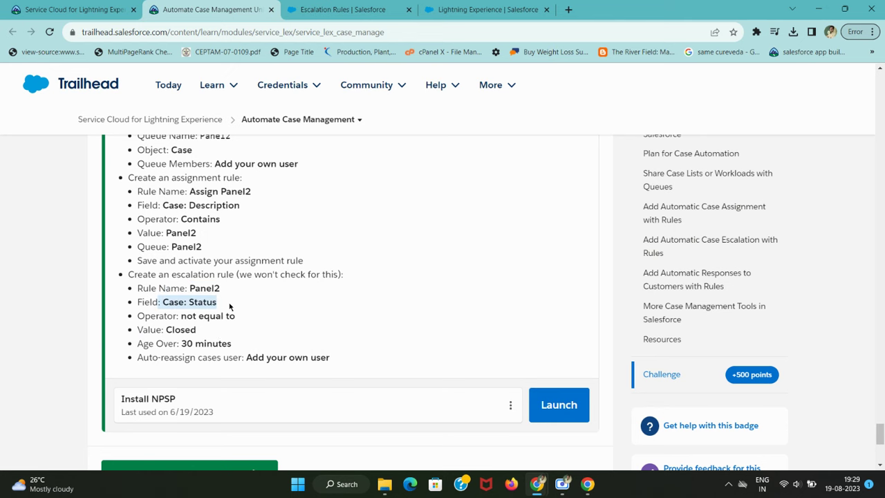
key("ctrl+Tab")
left_click(260, 340)
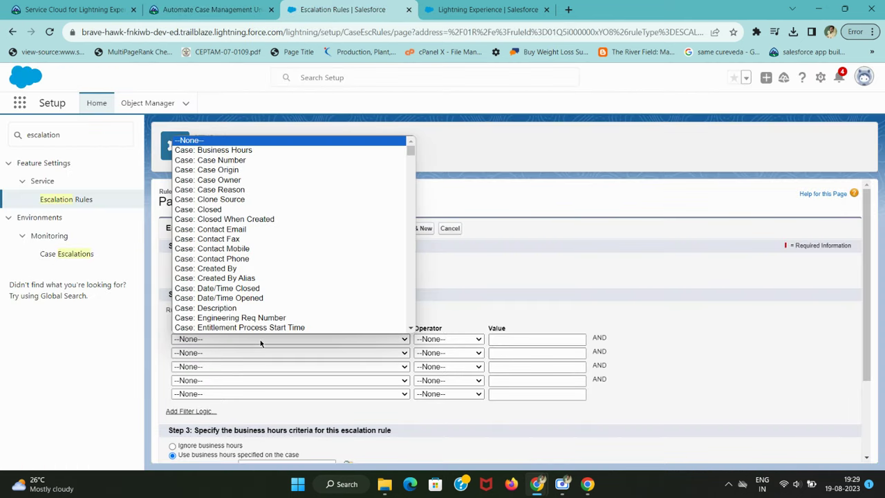
scroll(260, 340, "down", 5)
scroll(244, 293, "down", 2)
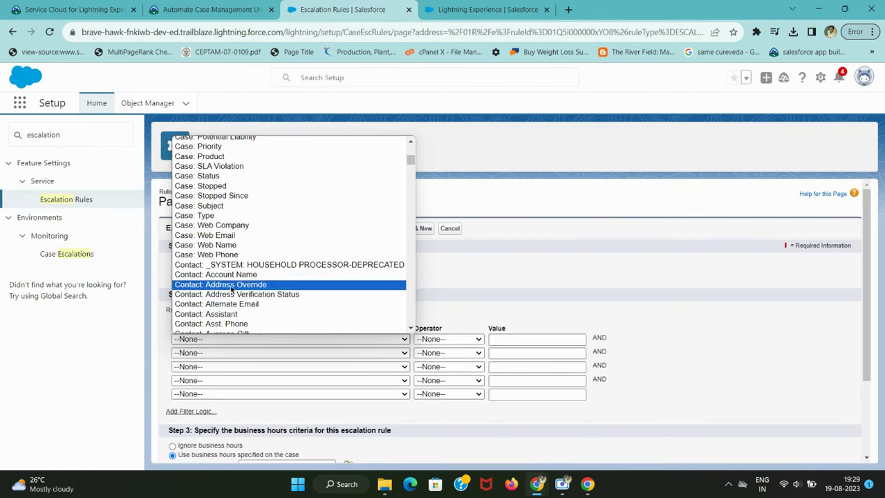
left_click(240, 177)
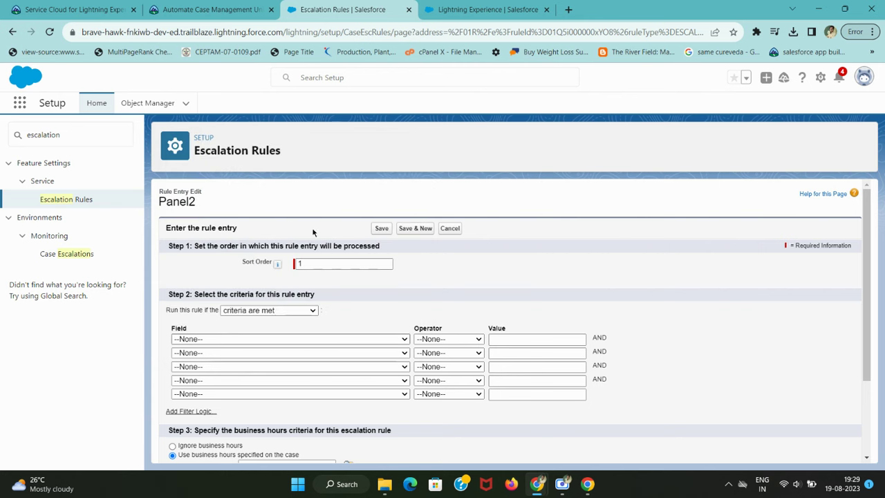
key("ctrl+shift+Tab")
key("ctrl+Tab")
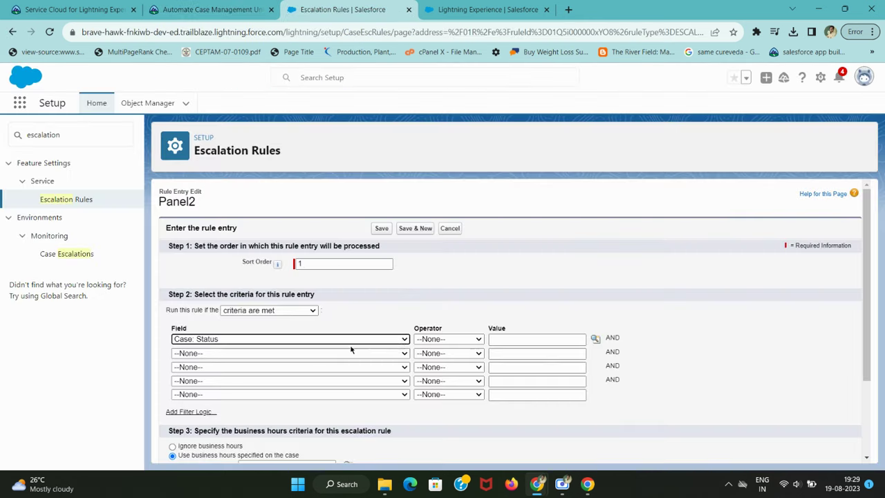
left_click(439, 338)
left_click(449, 369)
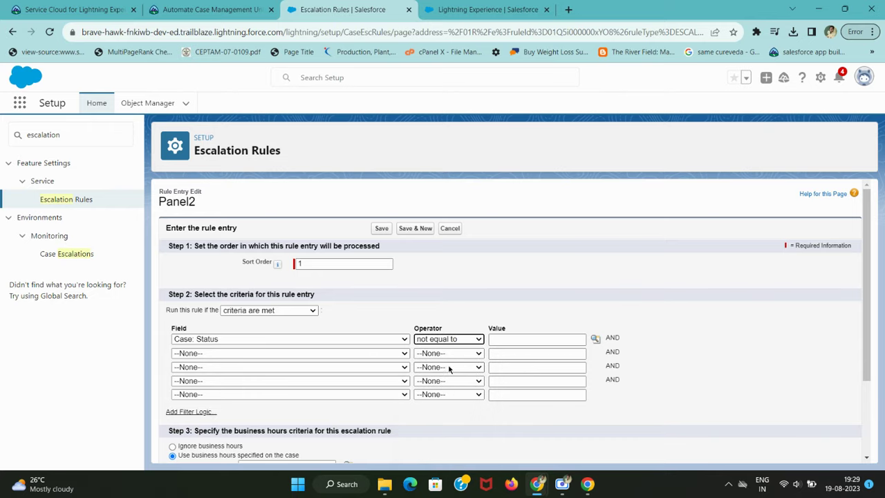
- Copy "Closed" from the challenge and enter it as the value of the Case: Status criterion
key("ctrl+shift+Tab")
double_click(180, 329)
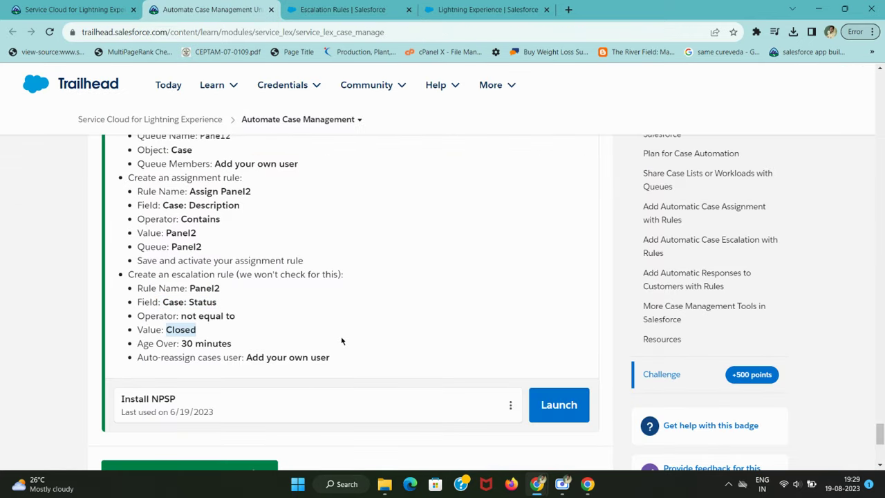
key("ctrl+c")
key("ctrl+Tab")
key("Tab")
key("ctrl+v")
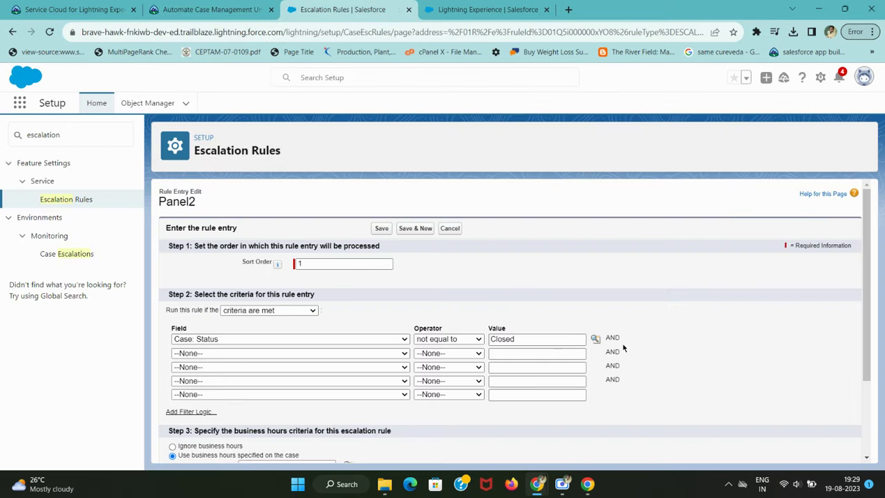
- Insert Closed from the picklist value lookup into the Case: Status criterion
scroll(623, 348, "down", 3)
left_click(593, 234)
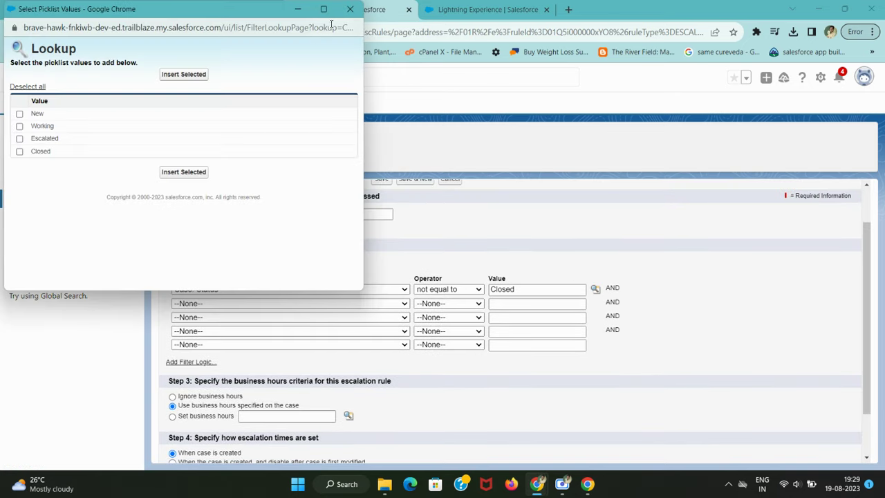
left_click(19, 150)
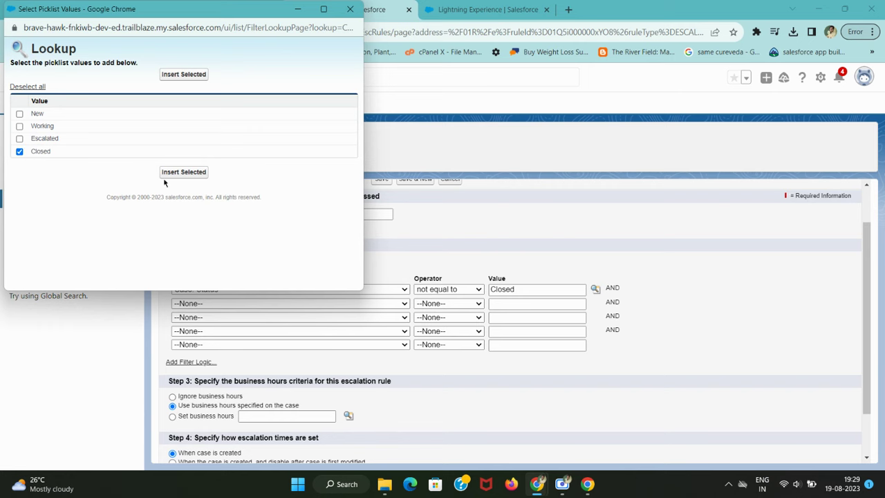
left_click(173, 174)
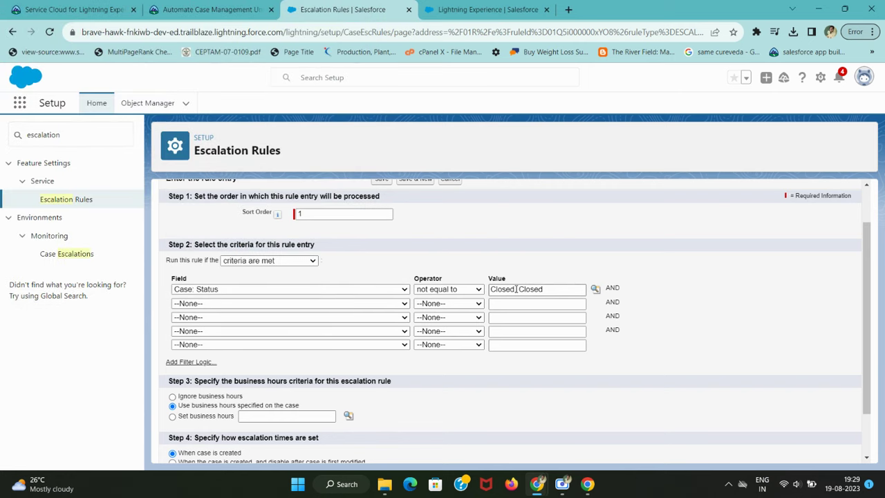
- Delete the duplicate Closed from the Case: Status criterion's value, leaving it entered once
left_click_drag(517, 289, 490, 290)
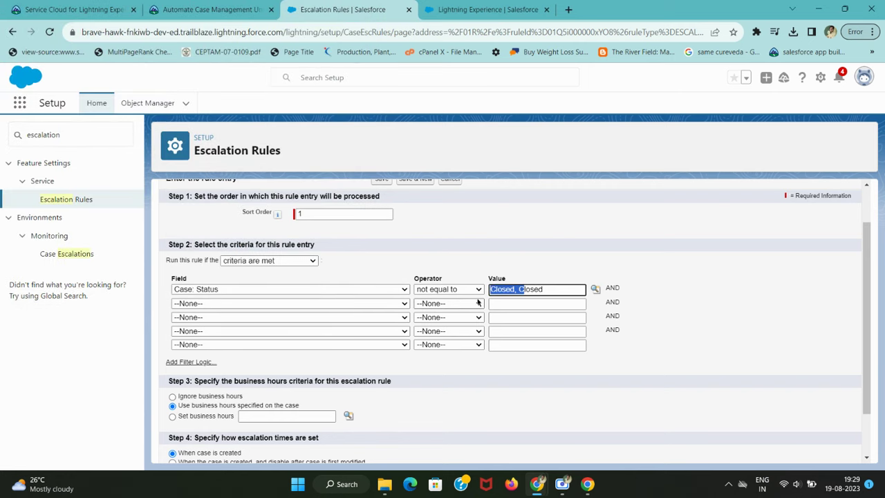
left_click(519, 290)
key("BackSpace")
key("BackSpace")
key("BackSpace")
key("BackSpace")
key("BackSpace")
key("BackSpace")
key("BackSpace")
key("BackSpace")
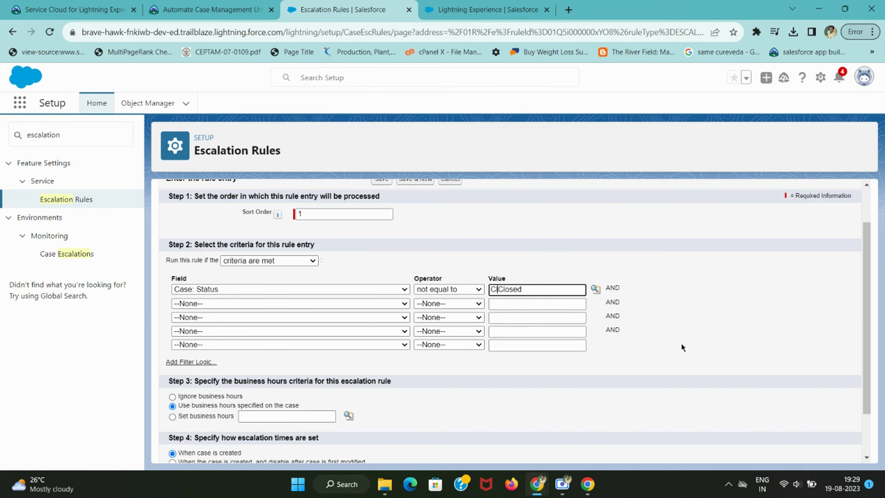
left_click(687, 328)
- Choose to set business hours for the rule entry and enter the challenge's "30 minutes" there
scroll(688, 328, "down", 1)
scroll(688, 327, "down", 2)
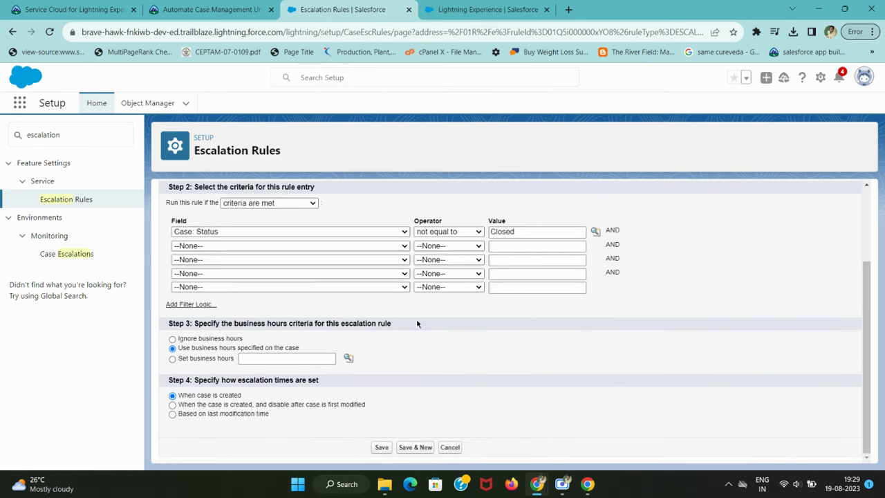
key("ctrl+shift+Tab")
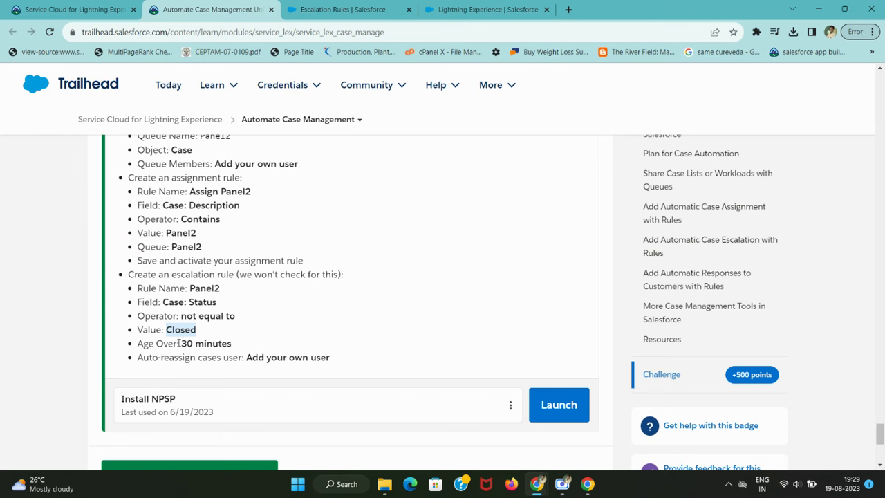
left_click_drag(182, 343, 264, 347)
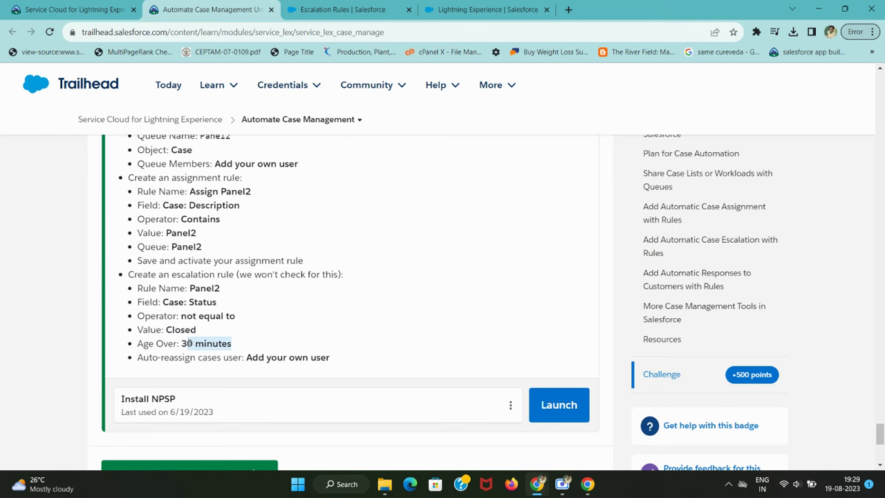
key("ctrl+Tab")
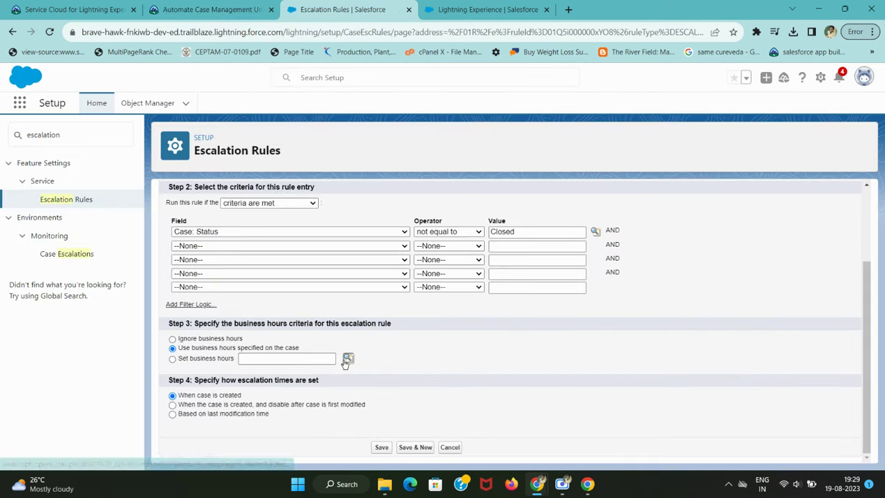
left_click(348, 359)
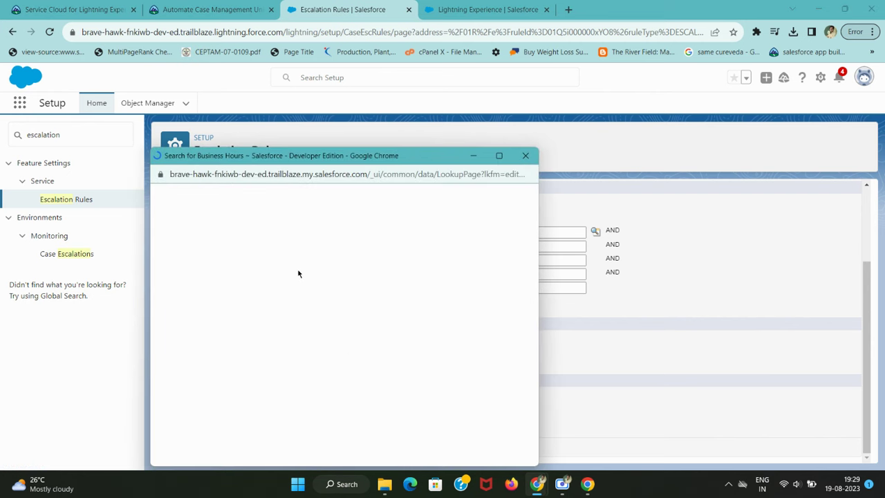
left_click(525, 155)
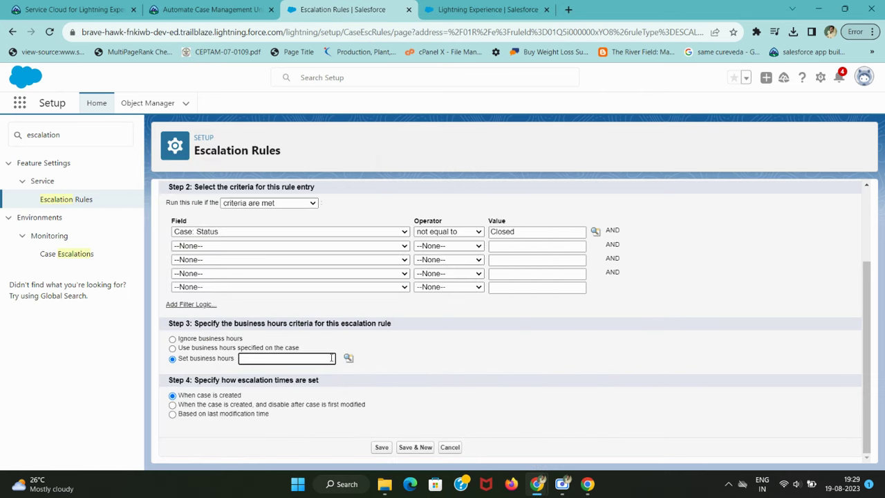
key("ctrl+shift+Tab")
left_click_drag(181, 344, 238, 351)
key("ctrl+Tab")
key("ctrl+v")
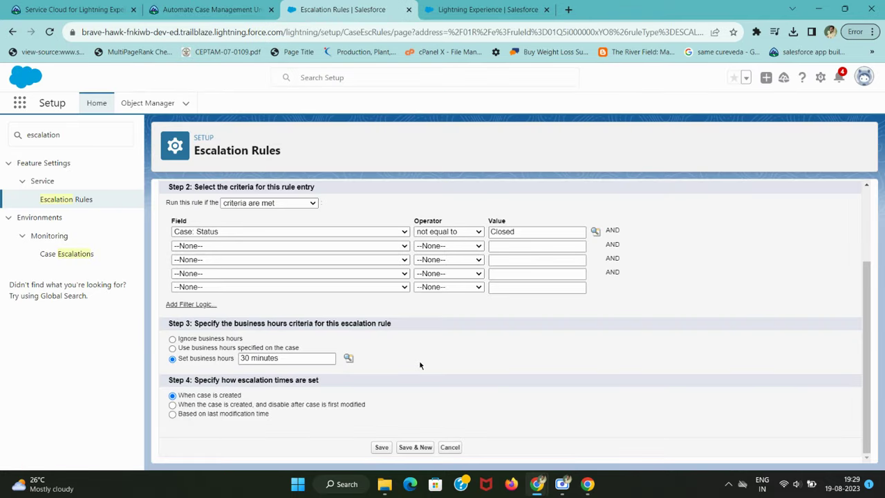
- Compare the rule entry with the challenge requirements and try to save it
key("ctrl+shift+Tab")
key("ctrl+Tab")
key("ctrl+shift+Tab")
key("ctrl+Tab")
left_click(382, 447)
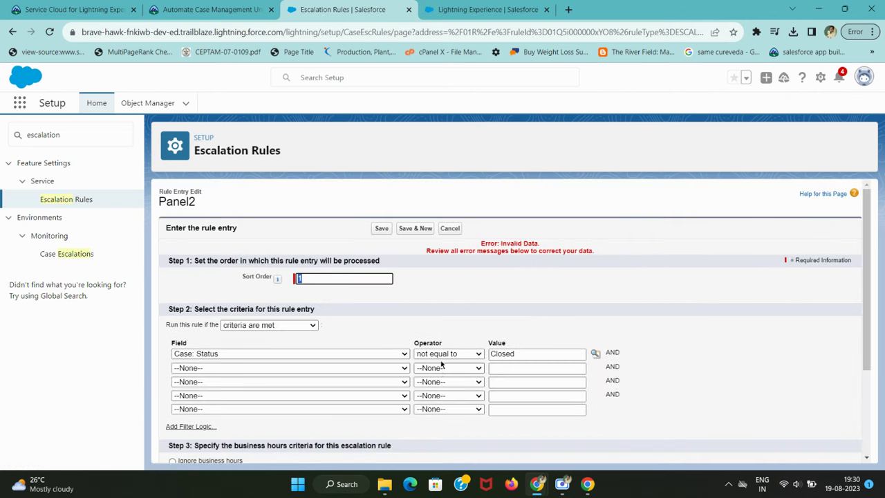
- Change the business hours criteria to Ignore business hours and clear the "30 minutes" text
scroll(443, 366, "down", 2)
left_click_drag(296, 352, 225, 350)
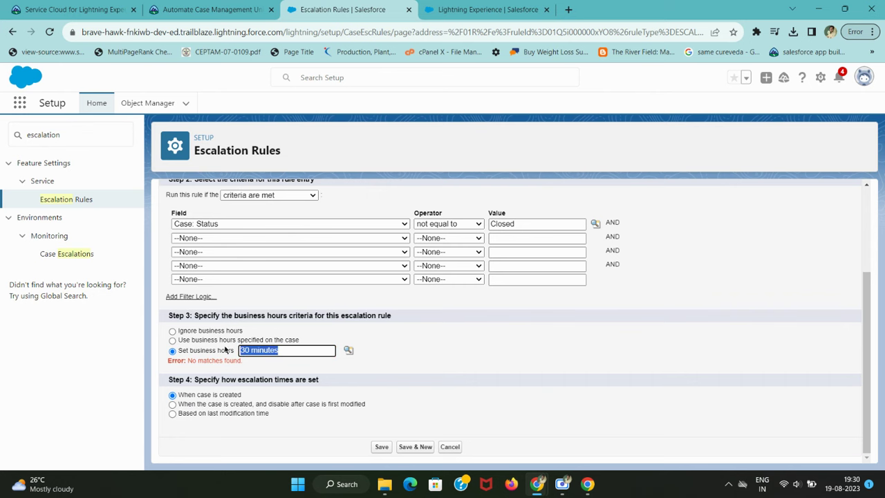
left_click(267, 346)
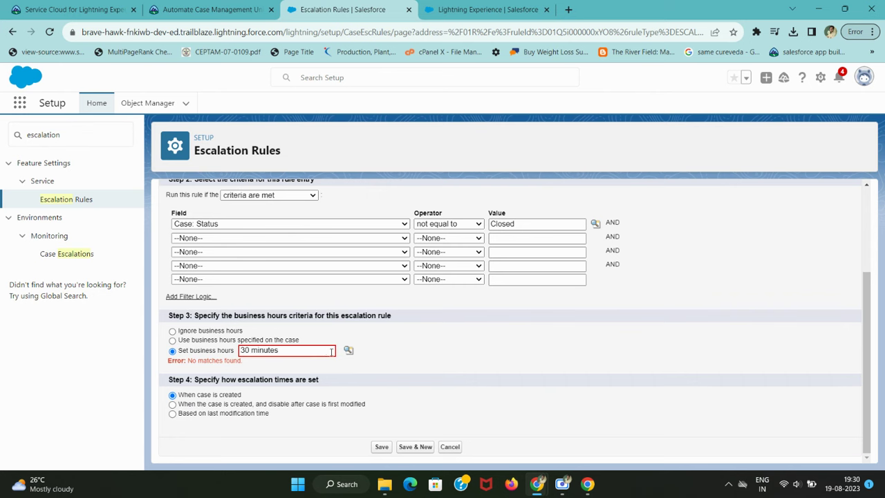
left_click(221, 332)
key("ctrl+shift+Tab")
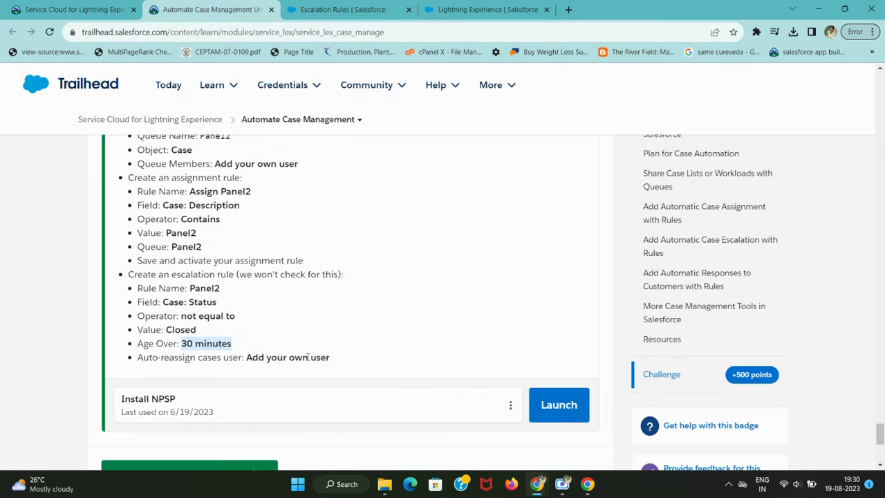
key("ctrl+Tab")
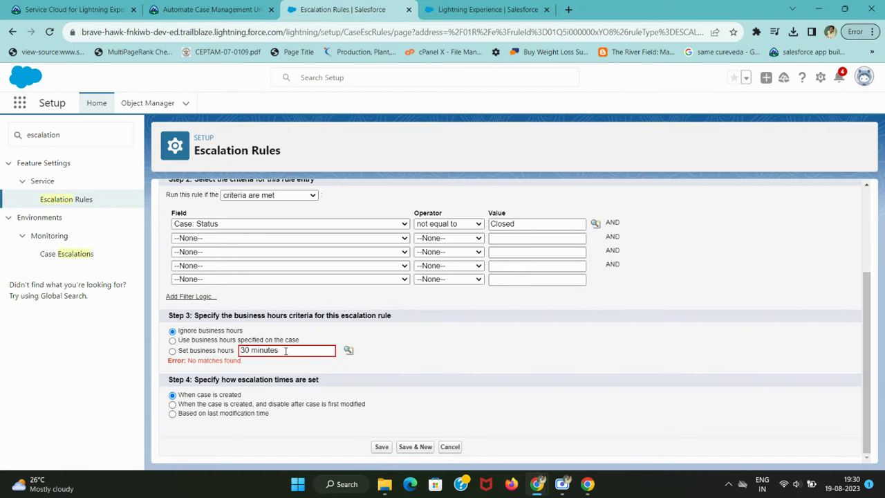
left_click_drag(286, 351, 240, 351)
key("BackSpace")
left_click(443, 363)
- Keep escalation times set to When case is created and save the rule entry
left_click(258, 405)
left_click(258, 413)
left_click(237, 396)
left_click(383, 449)
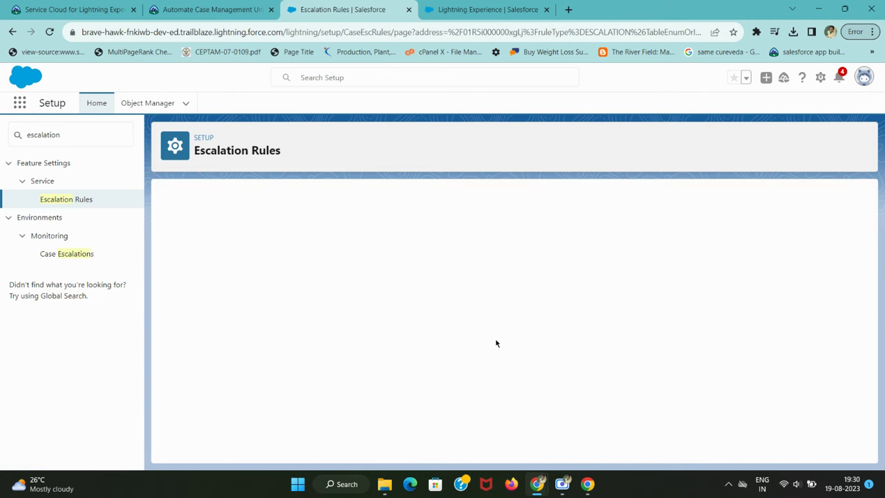
- Return to the Trailhead unit and submit the challenge for checking to earn 500 points
key("ctrl+shift+Tab")
scroll(477, 335, "down", 3)
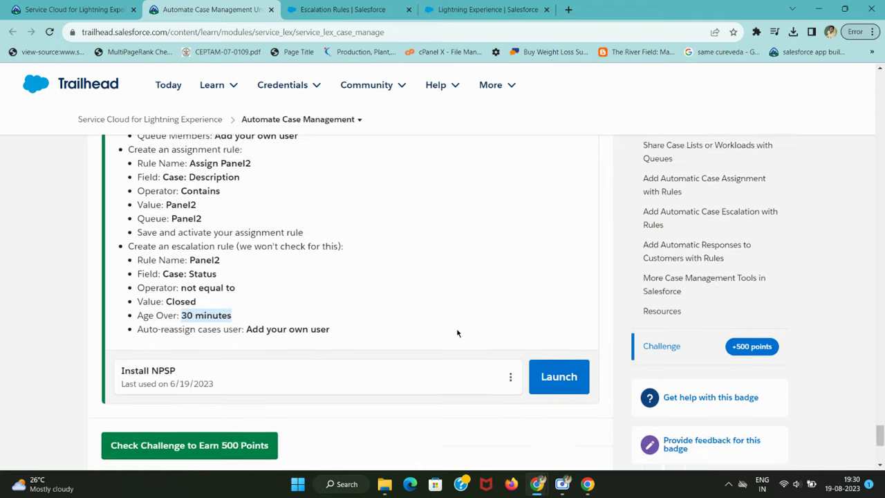
left_click(220, 251)
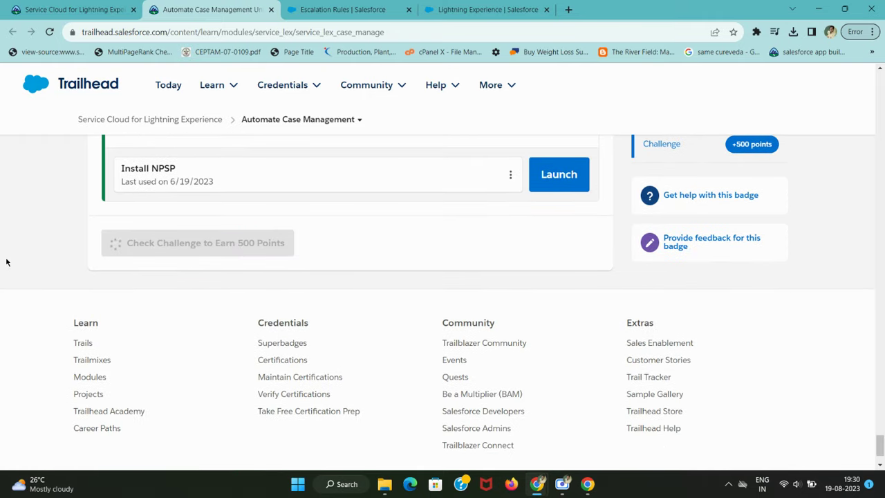